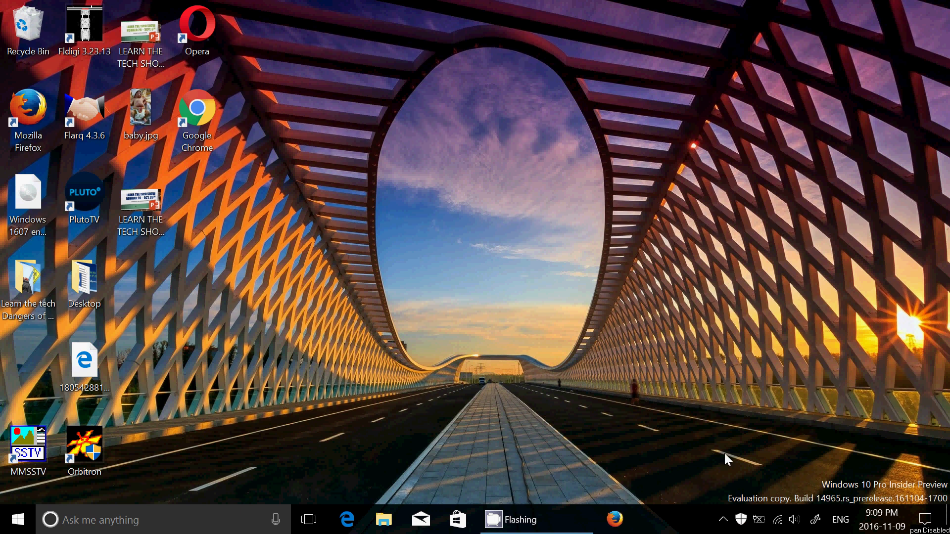
# Open the taskbar context menu and dismiss it, twice.
pyautogui.rightClick(651, 521)
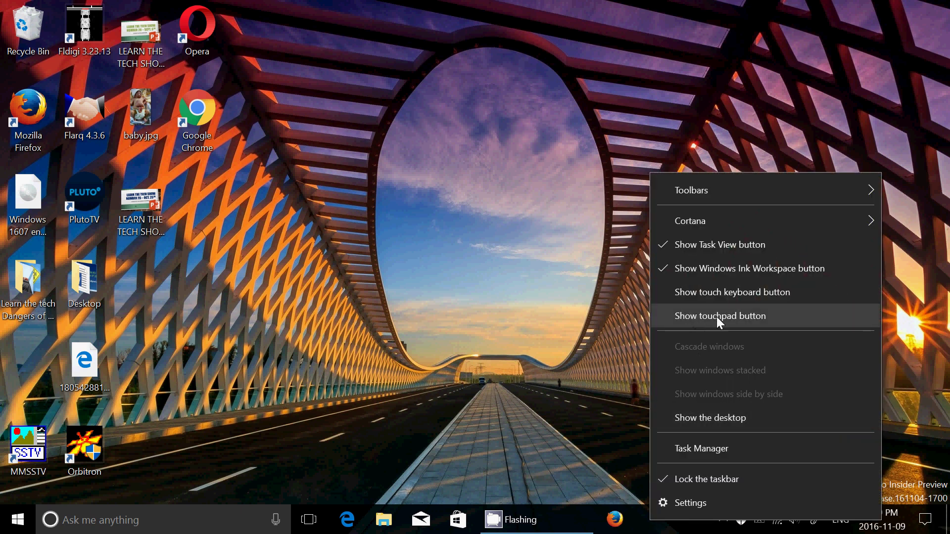
pyautogui.click(749, 316)
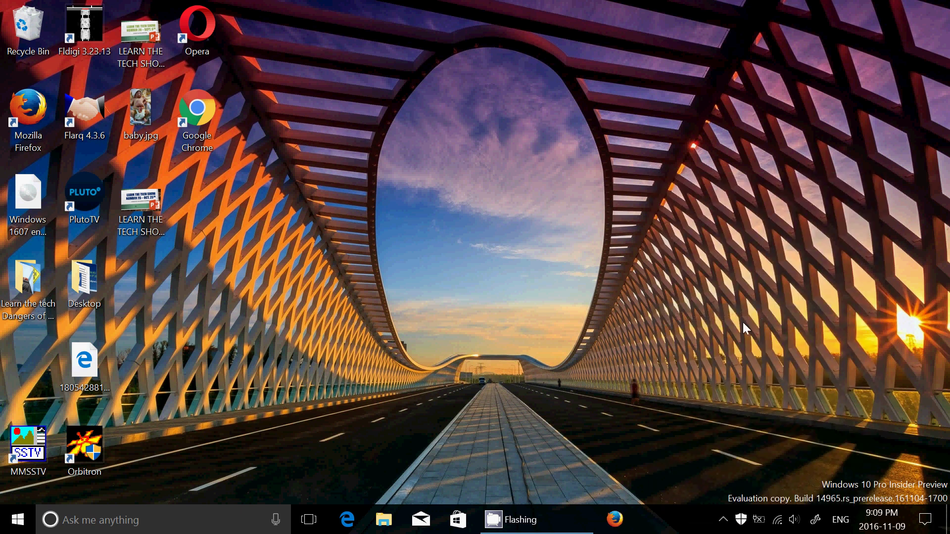
pyautogui.rightClick(661, 527)
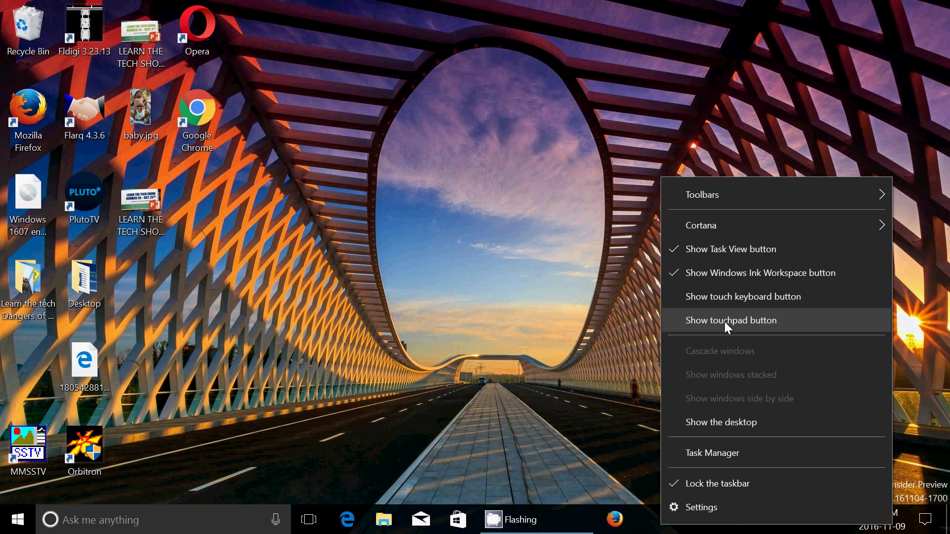
pyautogui.click(456, 350)
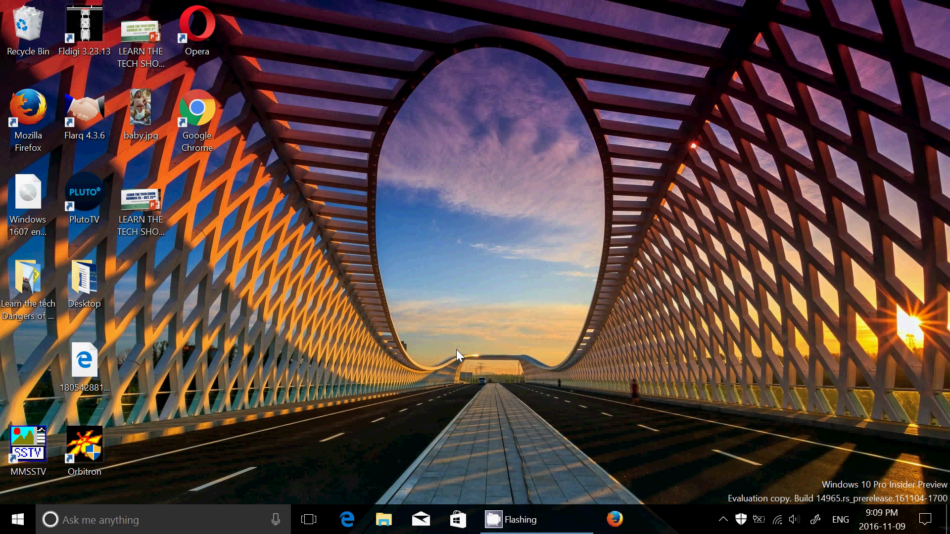
# Search 'sticky' and launch Sticky Notes, bringing the new blank note into view.
pyautogui.click(127, 527)
pyautogui.write('s')
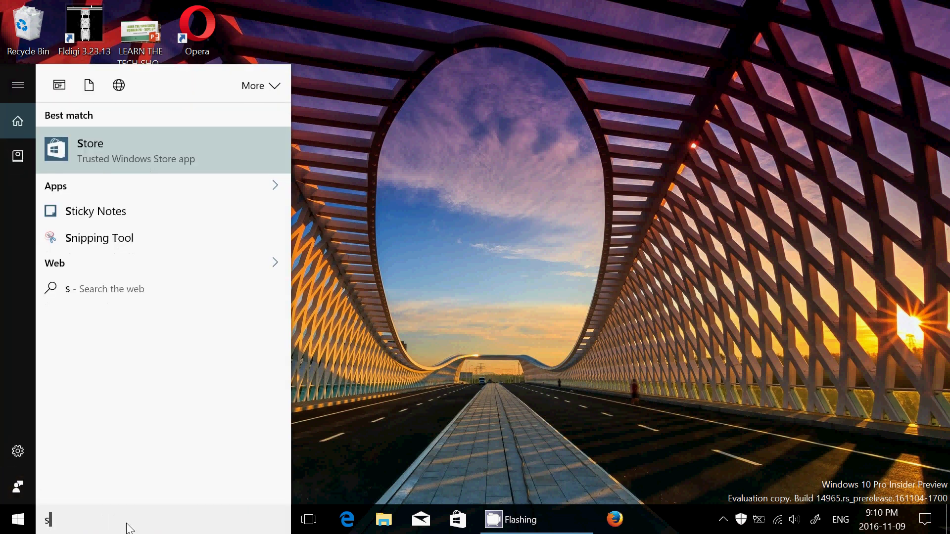
pyautogui.write('ticky')
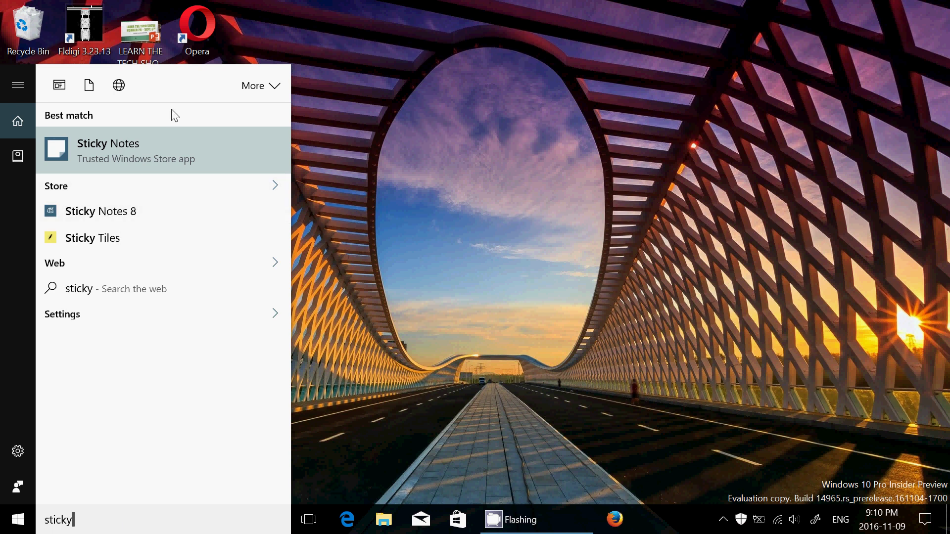
pyautogui.click(141, 152)
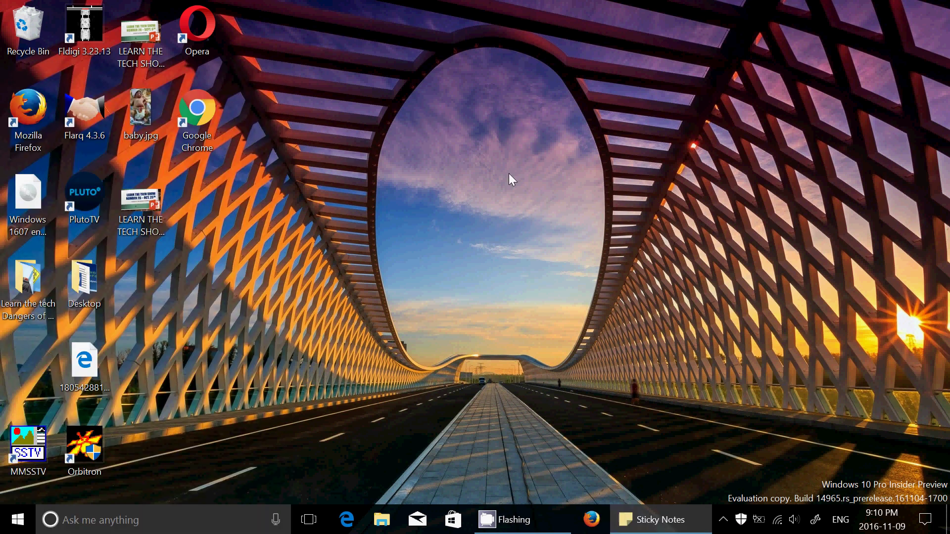
pyautogui.click(681, 520)
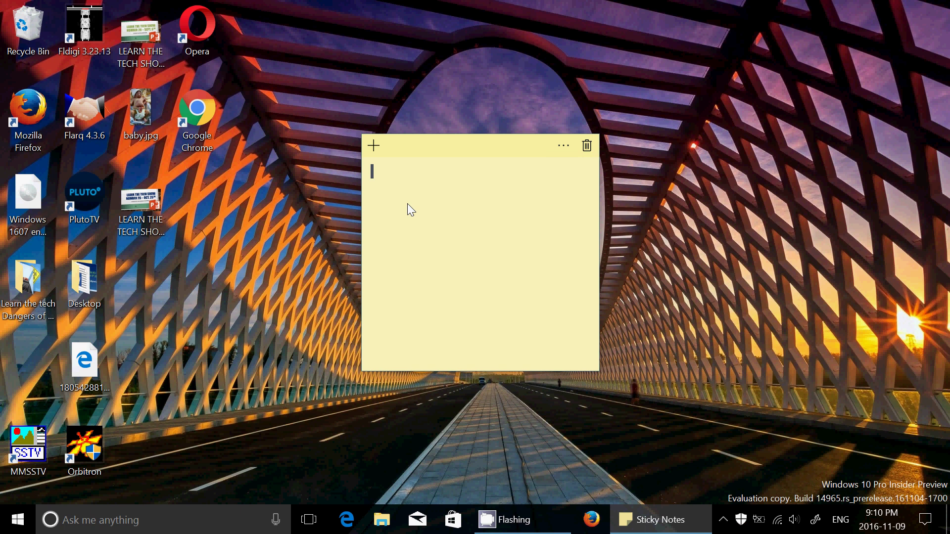
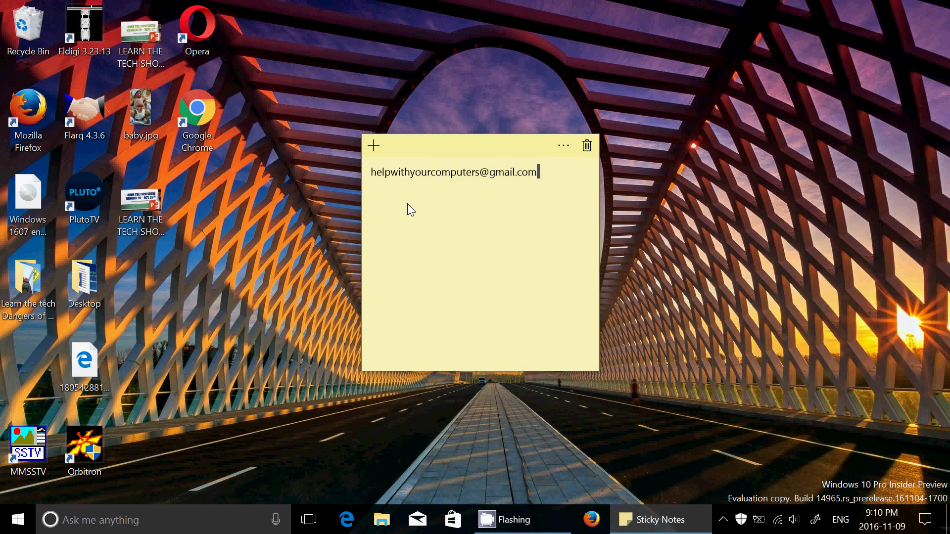
# Write an e-mail address and the word 'notes' on separate lines of the note.
pyautogui.press('Return')
pyautogui.press('Return')
pyautogui.write('notes')
pyautogui.press('Return')
pyautogui.press('Return')
# Start an email to the note's detected address with its Send Email option.
pyautogui.click(420, 175)
pyautogui.rightClick(421, 178)
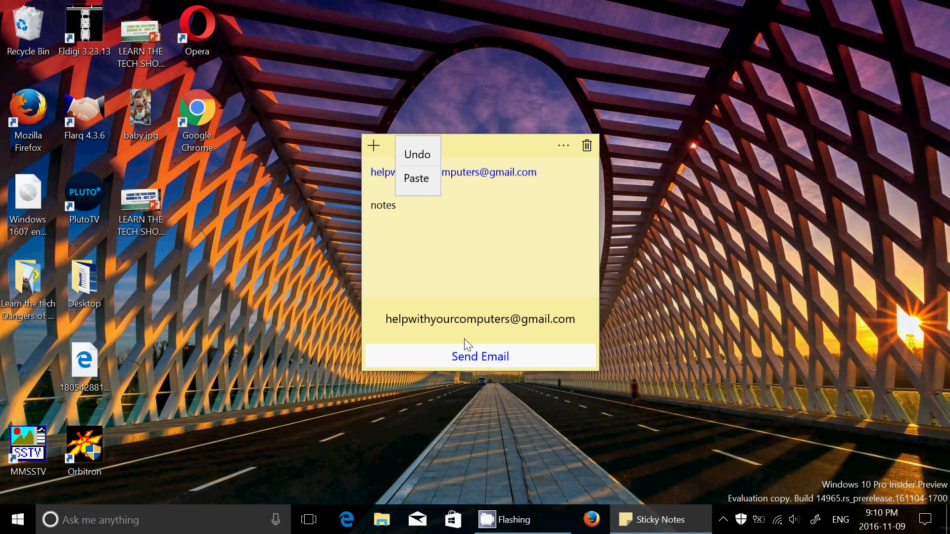
pyautogui.click(484, 358)
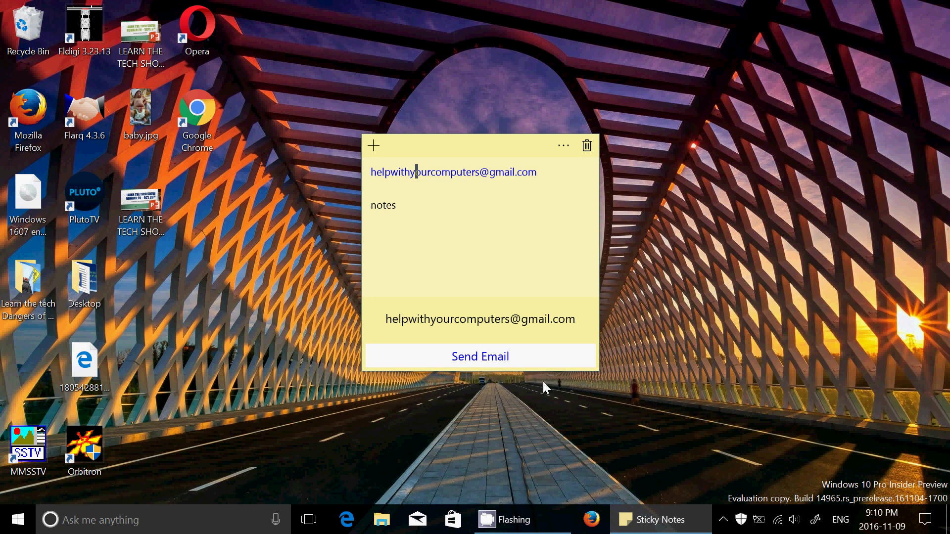
pyautogui.click(501, 353)
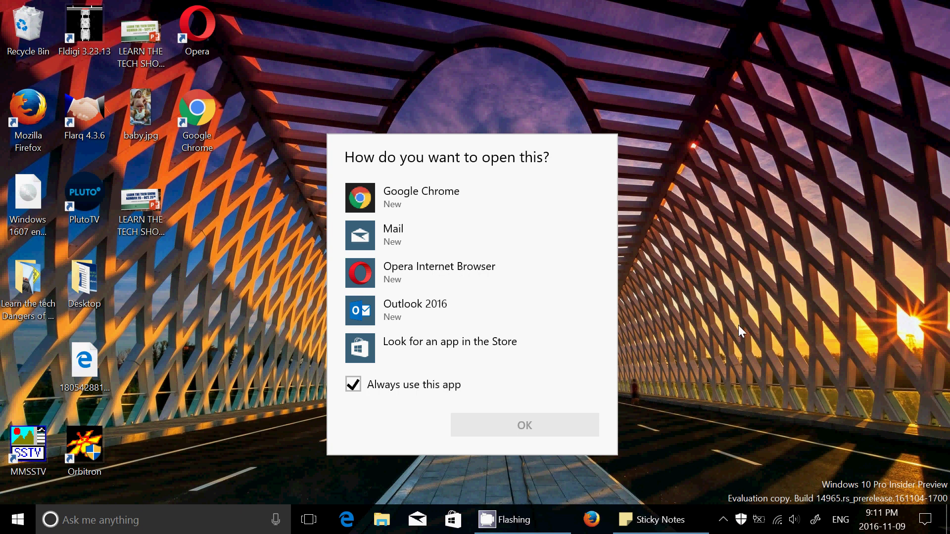
# Choose Mail as the app for the email link, then close the Mail window.
pyautogui.click(566, 240)
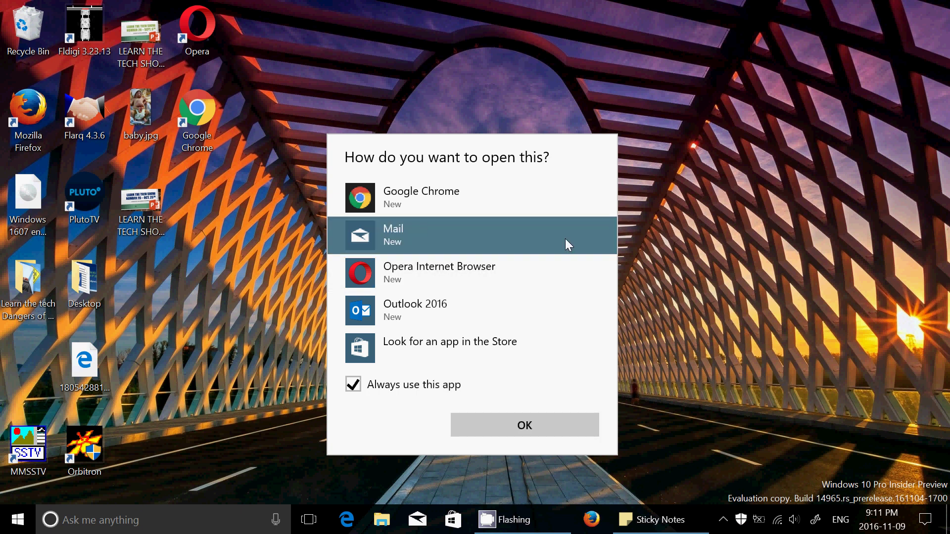
pyautogui.click(562, 419)
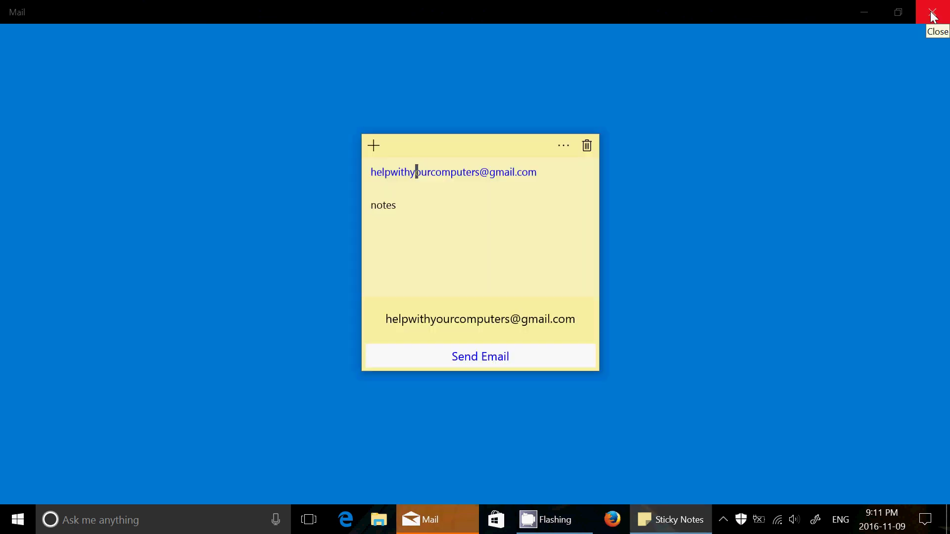
pyautogui.click(932, 14)
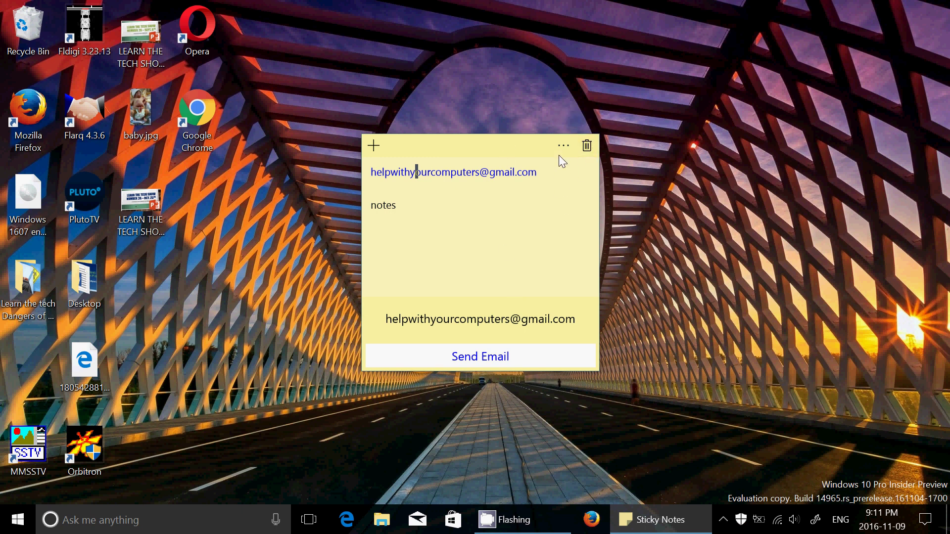
# Delete the e-mail note with its trash icon and confirm Delete.
pyautogui.click(564, 143)
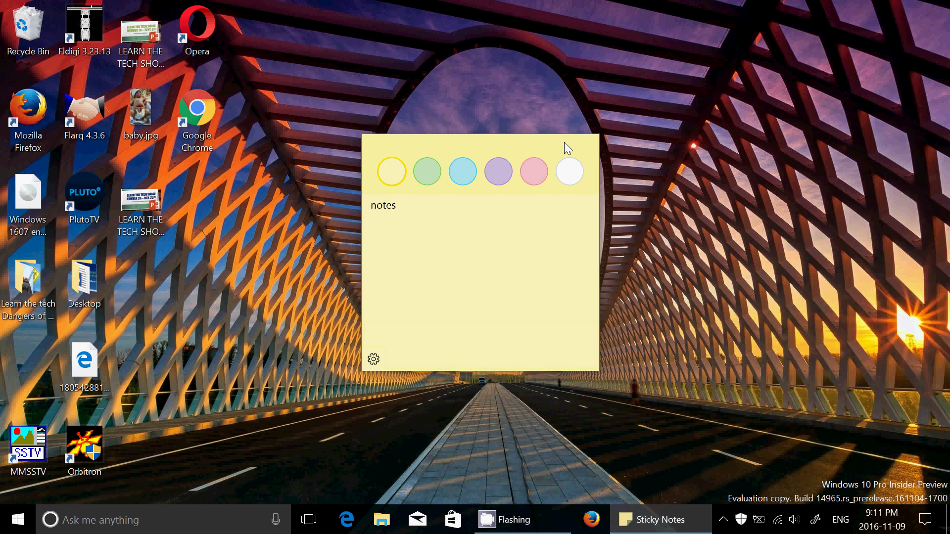
pyautogui.click(490, 333)
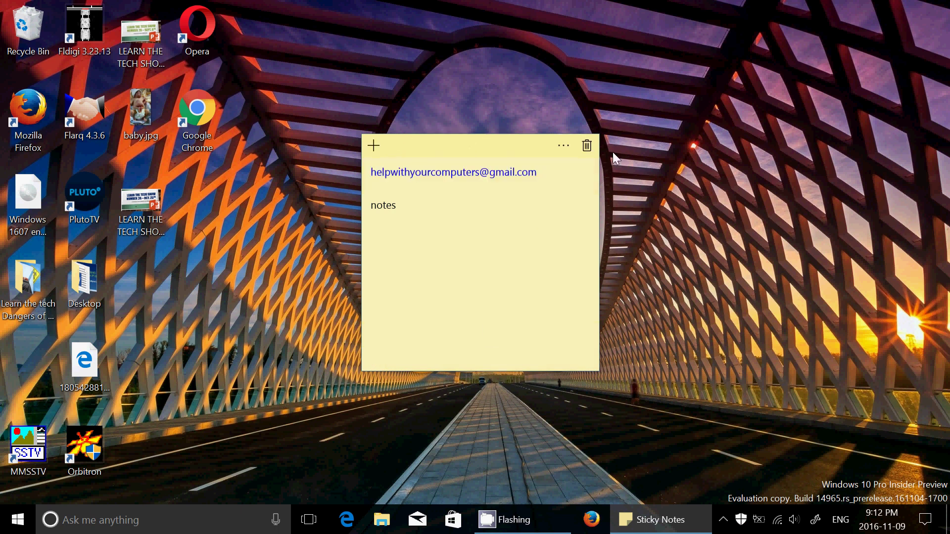
pyautogui.click(587, 147)
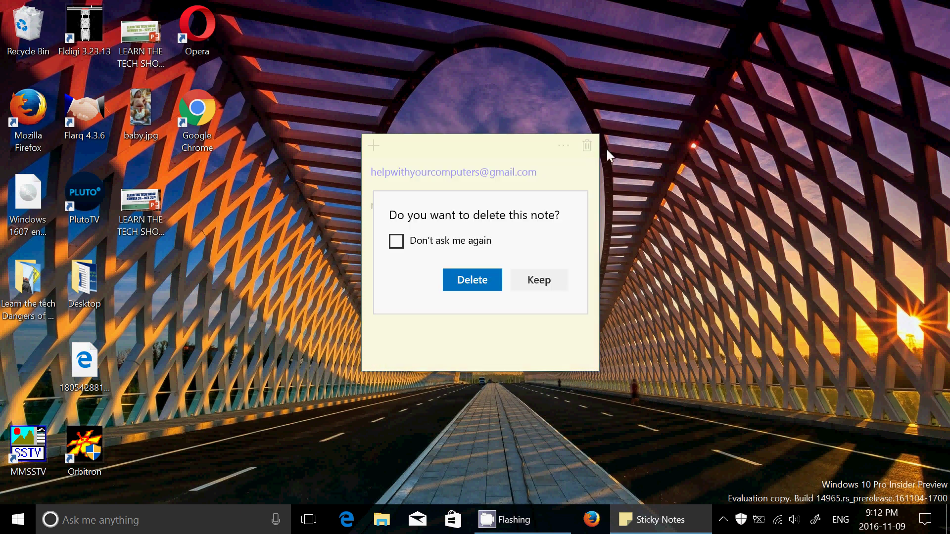
pyautogui.click(483, 279)
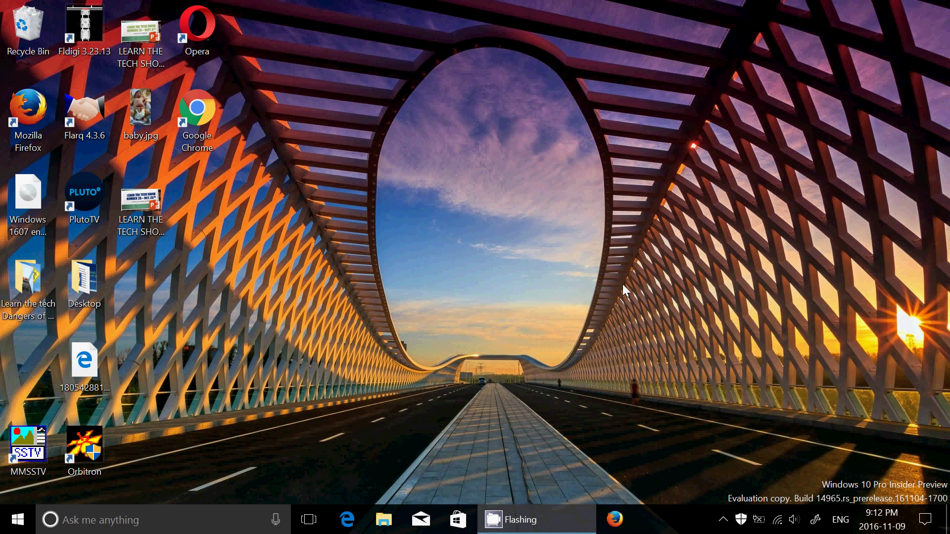
# Search 'stick' and open a new Sticky Notes note.
pyautogui.click(186, 524)
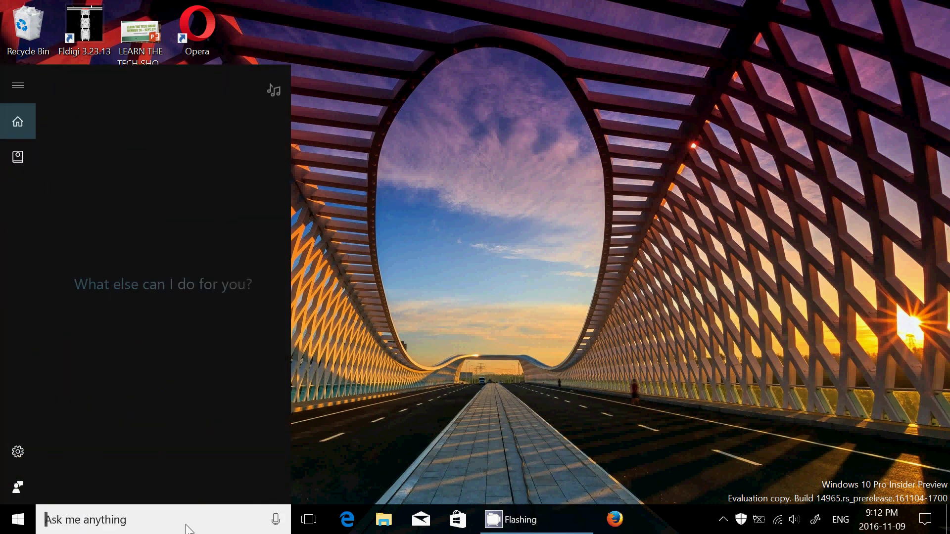
pyautogui.write('stick')
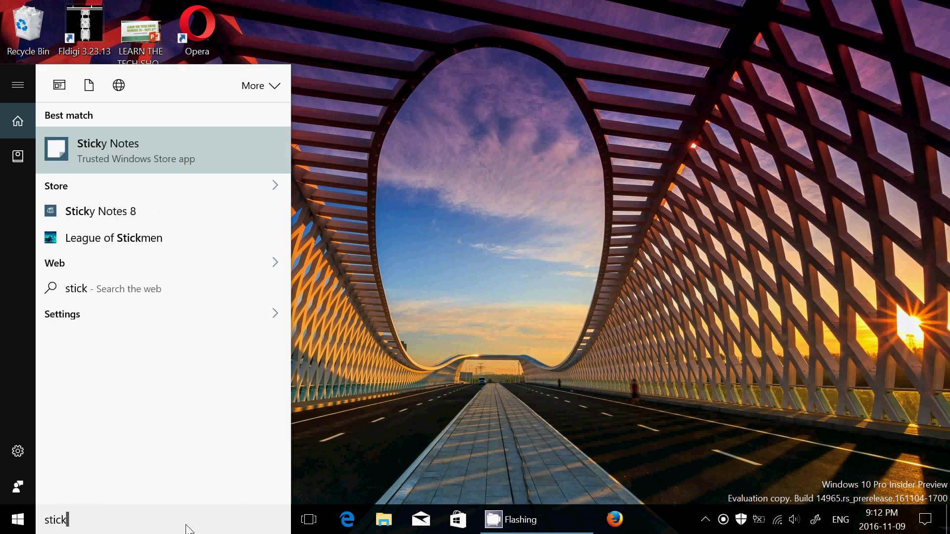
pyautogui.click(156, 144)
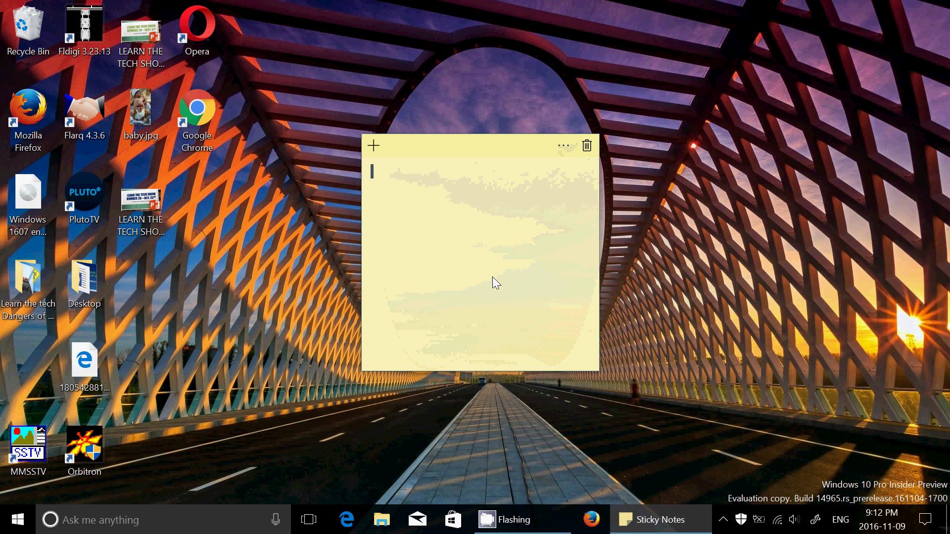
pyautogui.rightClick(482, 144)
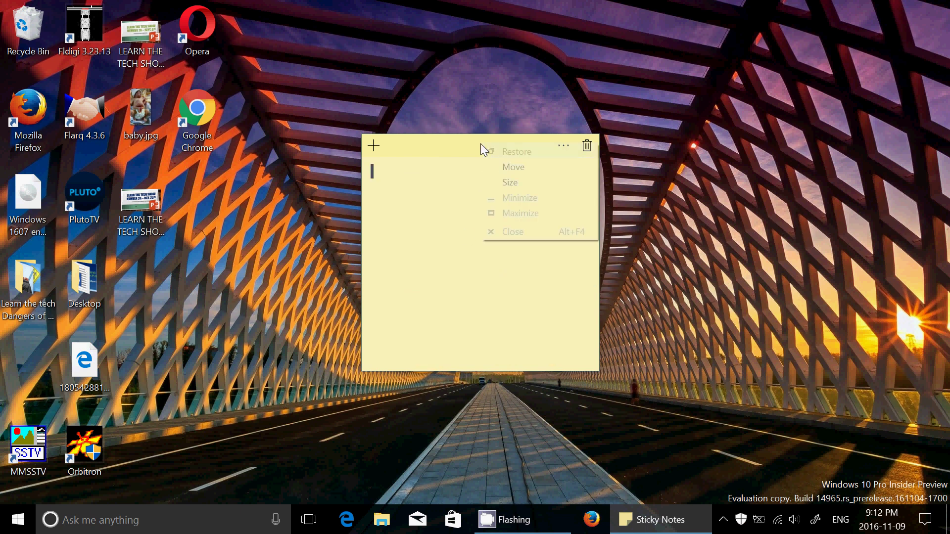
pyautogui.click(438, 146)
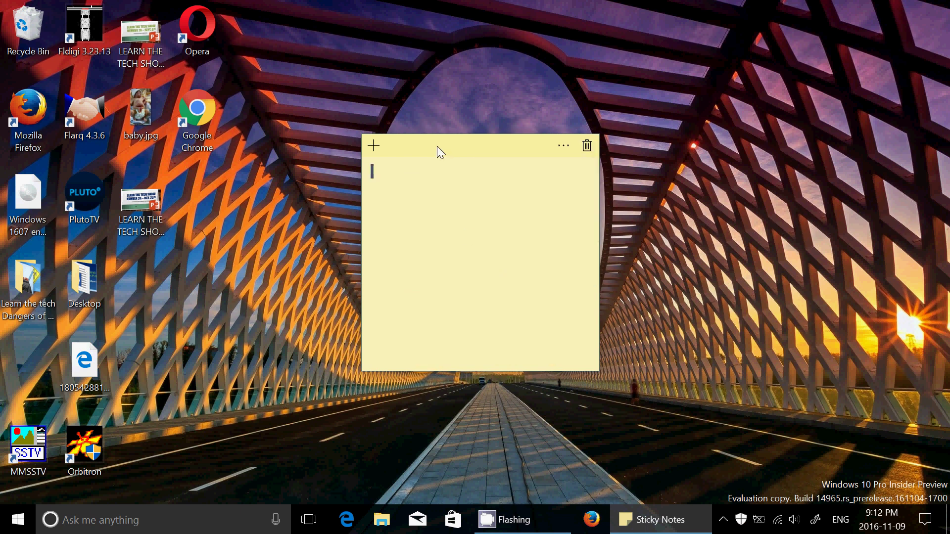
# Turn the note pink, view the Sticky Notes settings, then delete the empty note.
pyautogui.click(562, 145)
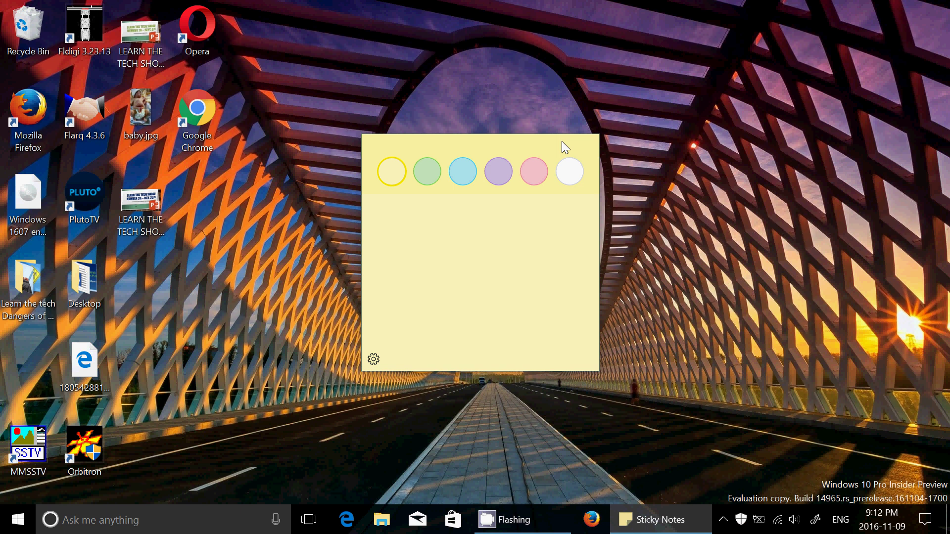
pyautogui.click(535, 171)
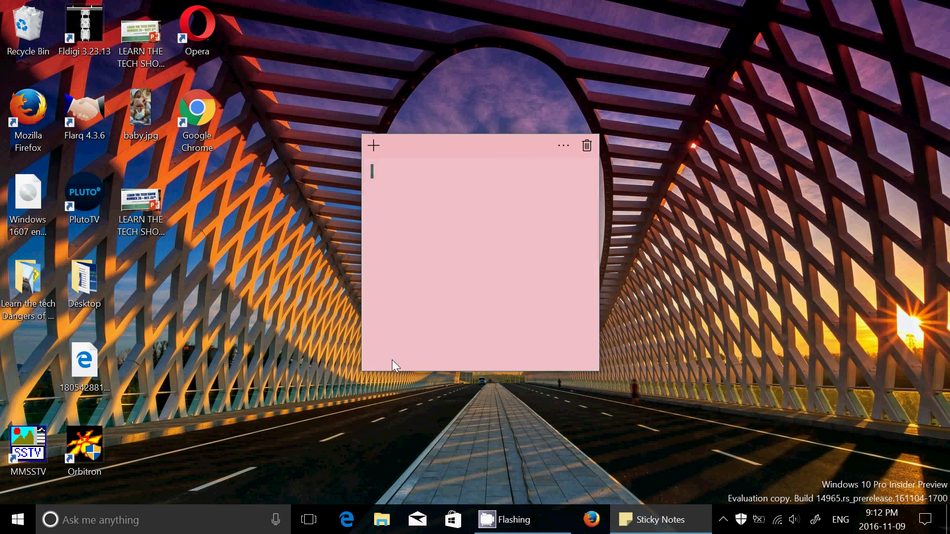
pyautogui.click(563, 145)
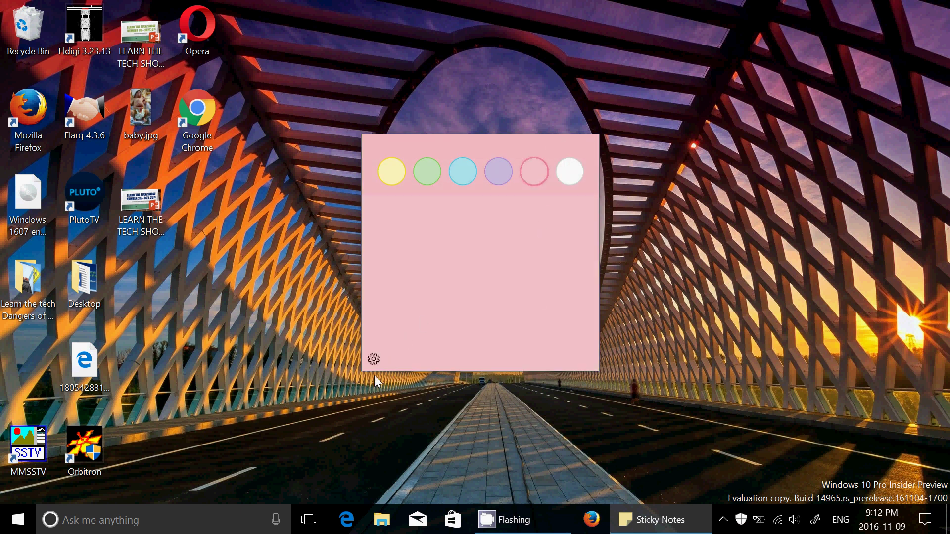
pyautogui.click(375, 359)
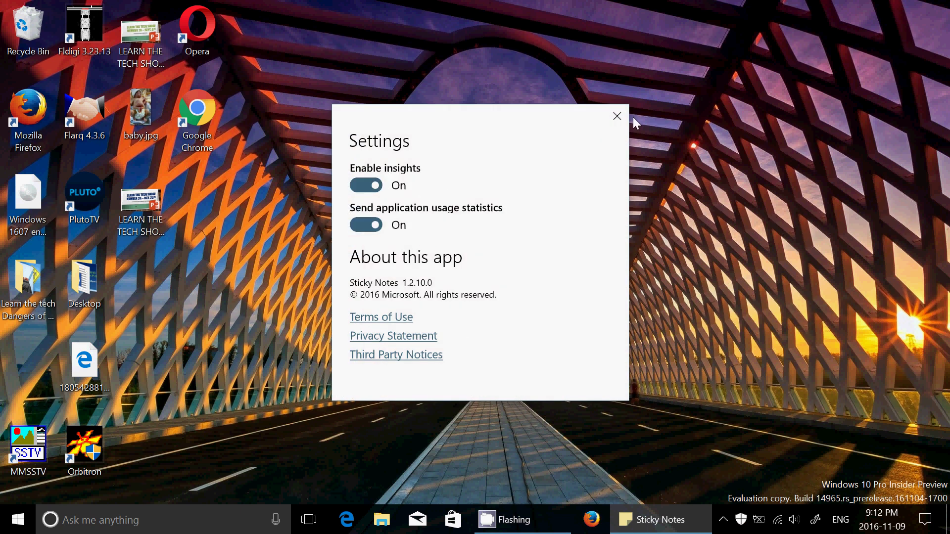
pyautogui.click(617, 117)
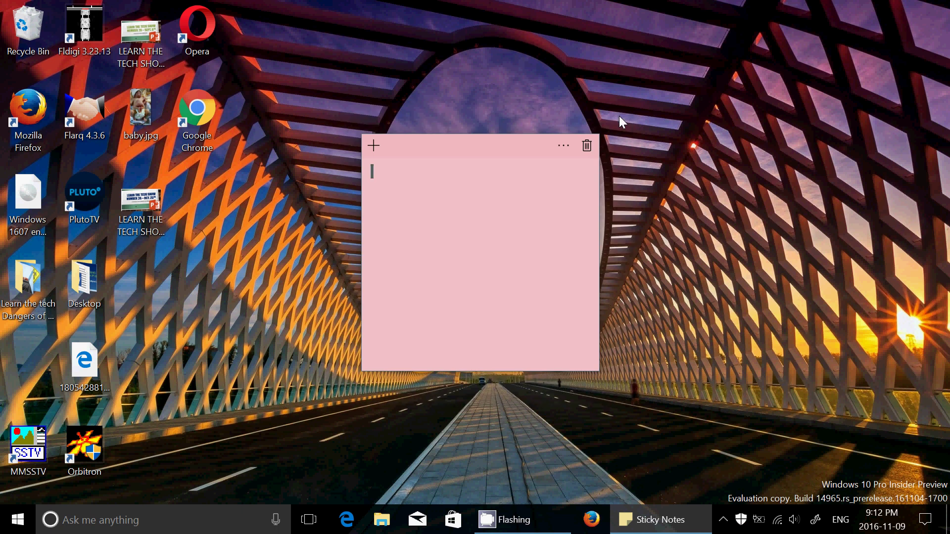
pyautogui.click(585, 145)
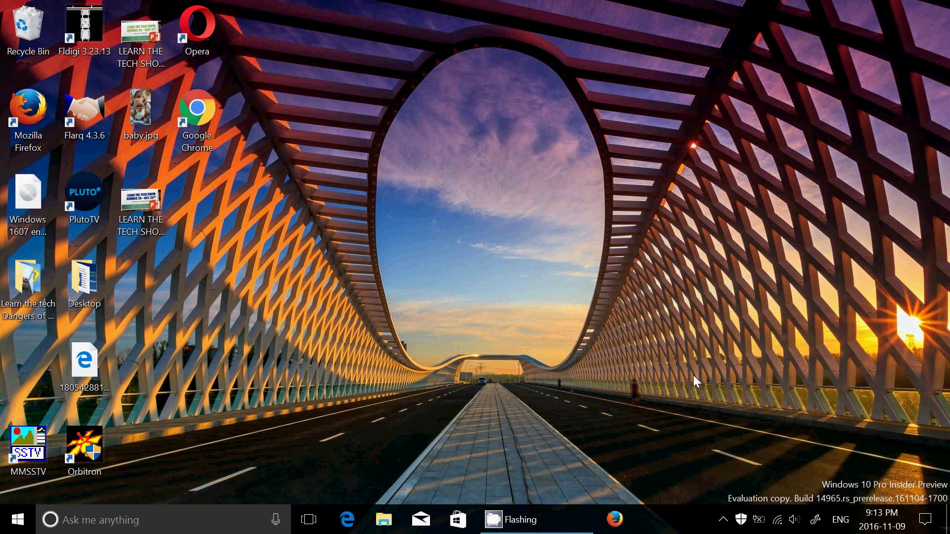
# Toggle the Windows Ink Workspace panel from the tray pen icon, leaving it open.
pyautogui.click(816, 520)
pyautogui.click(815, 520)
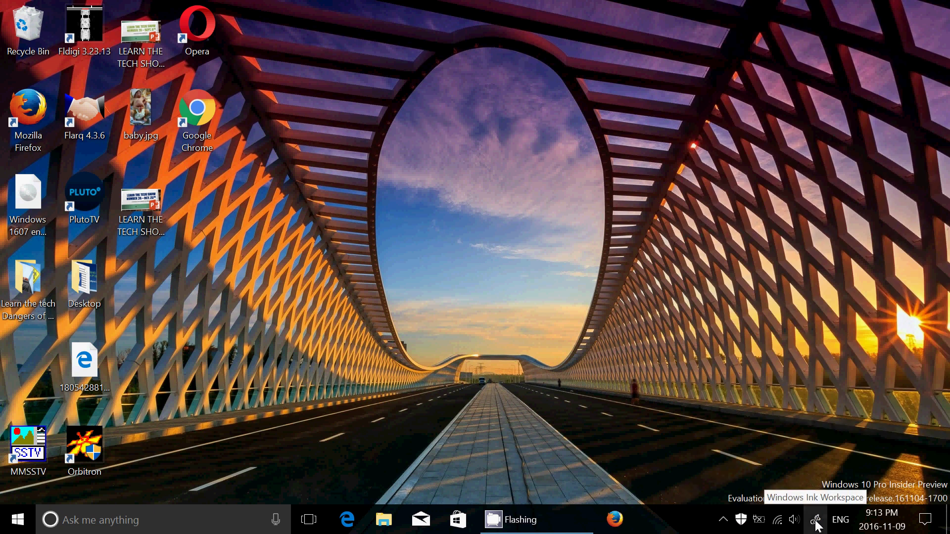
pyautogui.click(815, 522)
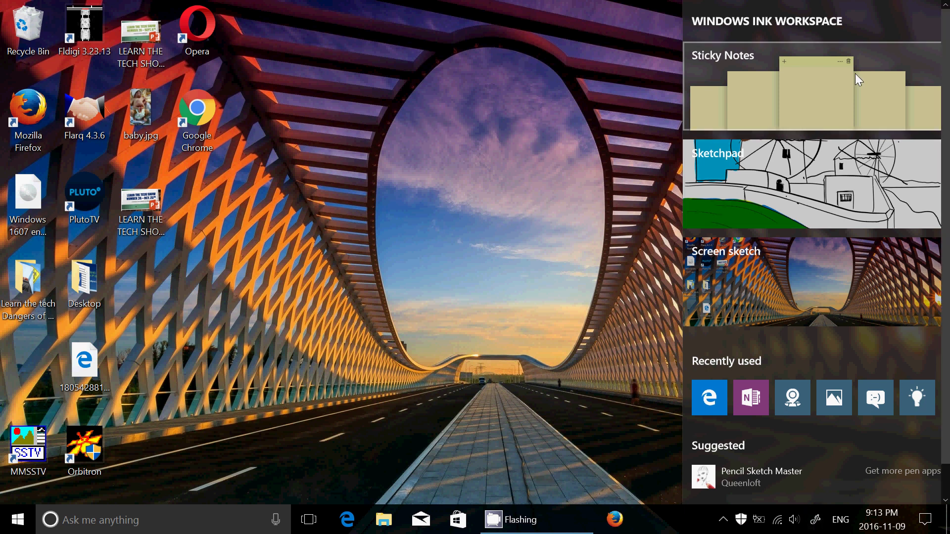
# Open the windmill sketch in Sketchpad and switch the ruler to a protractor.
pyautogui.click(784, 191)
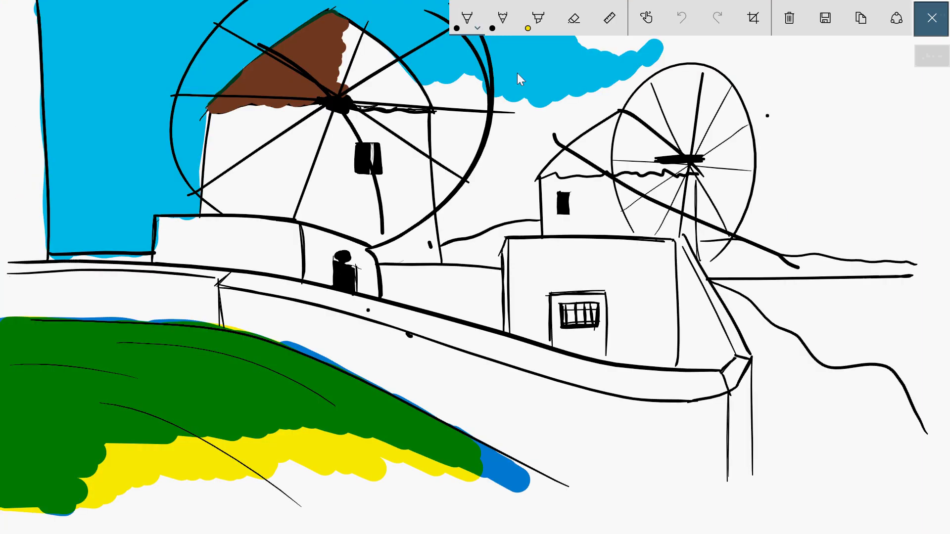
pyautogui.click(603, 31)
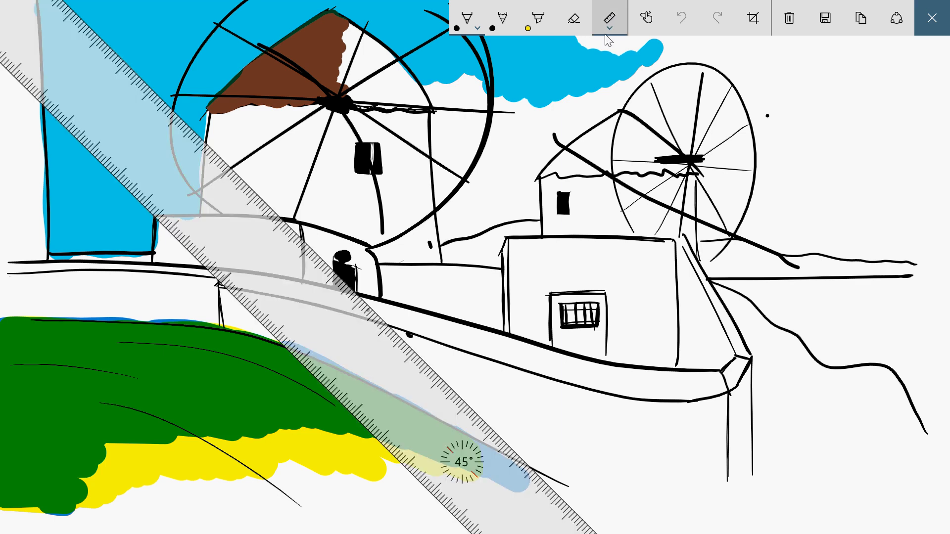
pyautogui.click(604, 31)
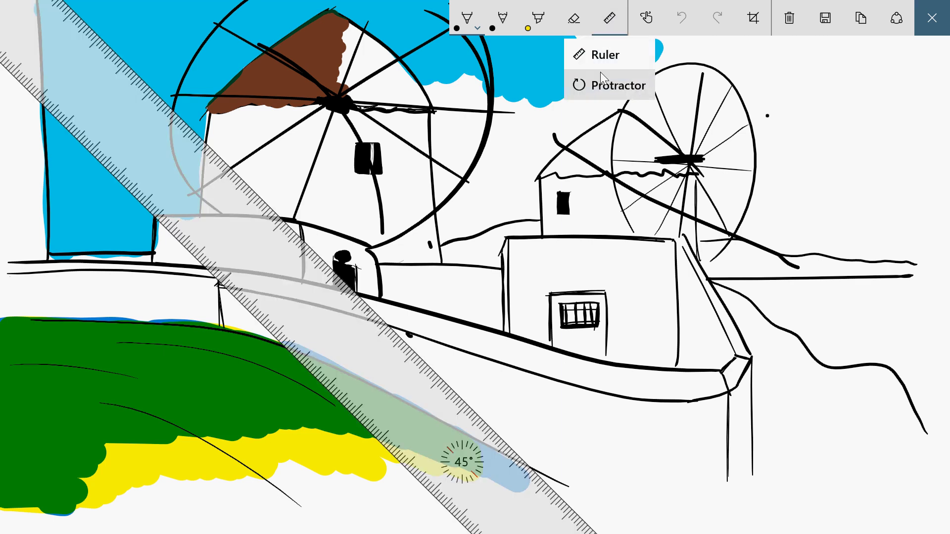
pyautogui.click(600, 85)
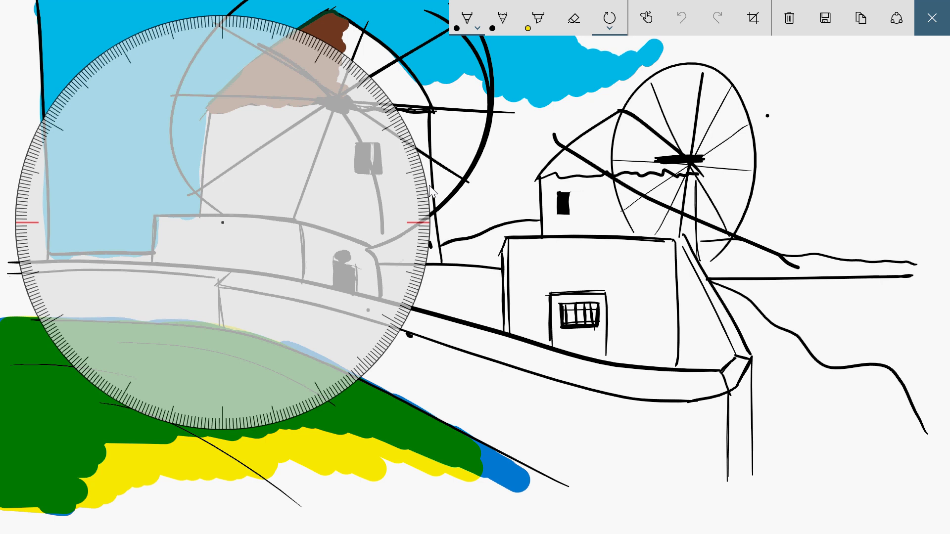
# Mark a 12° angle along the protractor, then shift it down and left.
pyautogui.moveTo(429, 186)
pyautogui.mouseDown()
pyautogui.moveTo(367, 146)
pyautogui.moveTo(371, 157)
pyautogui.mouseUp()
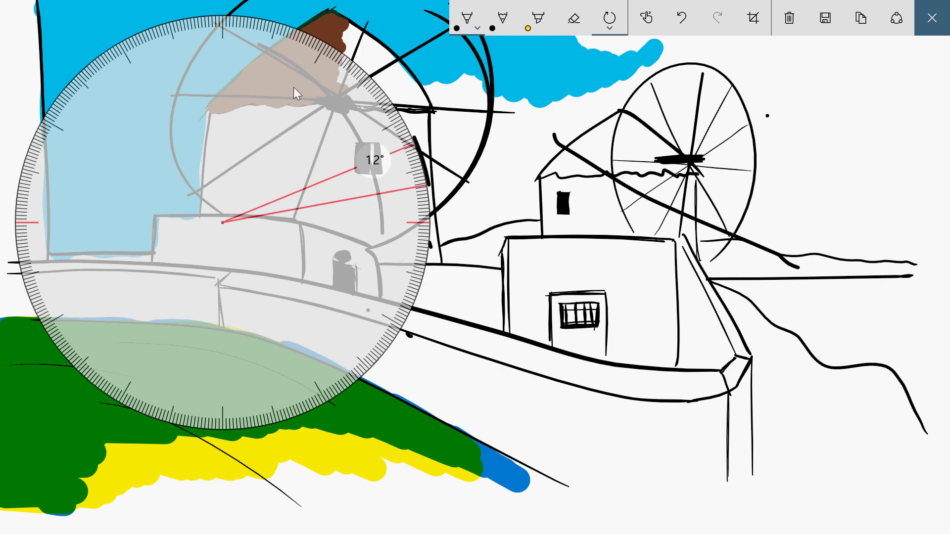
pyautogui.moveTo(293, 87)
pyautogui.mouseDown()
pyautogui.moveTo(212, 58)
pyautogui.moveTo(590, 146)
pyautogui.mouseUp()
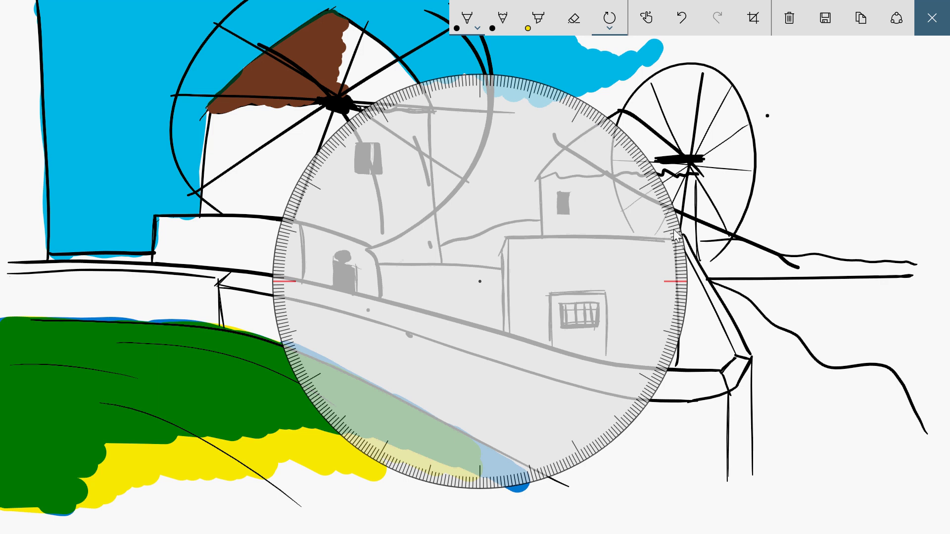
pyautogui.moveTo(675, 235); pyautogui.dragTo(550, 177)
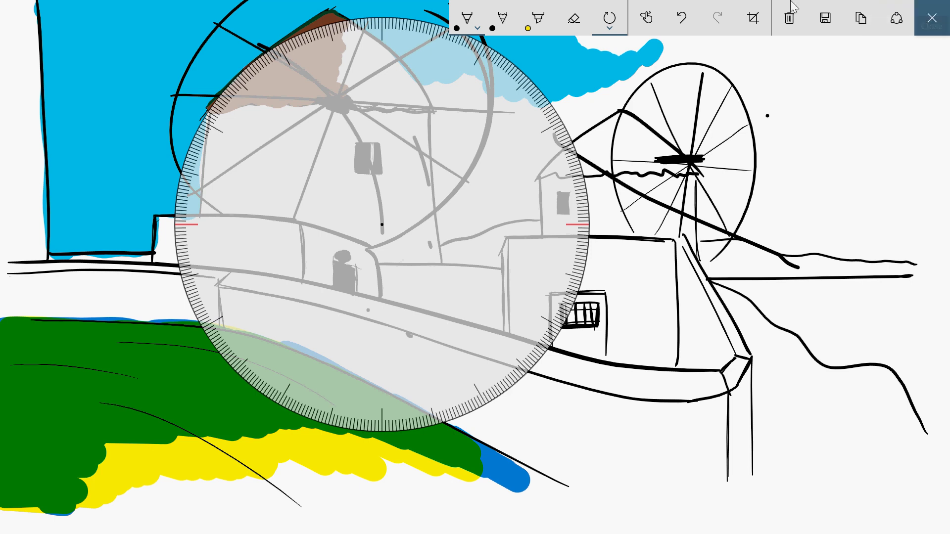
# Close Sketchpad, search 'regedit' and launch Registry Editor, accepting the UAC prompt.
pyautogui.click(936, 13)
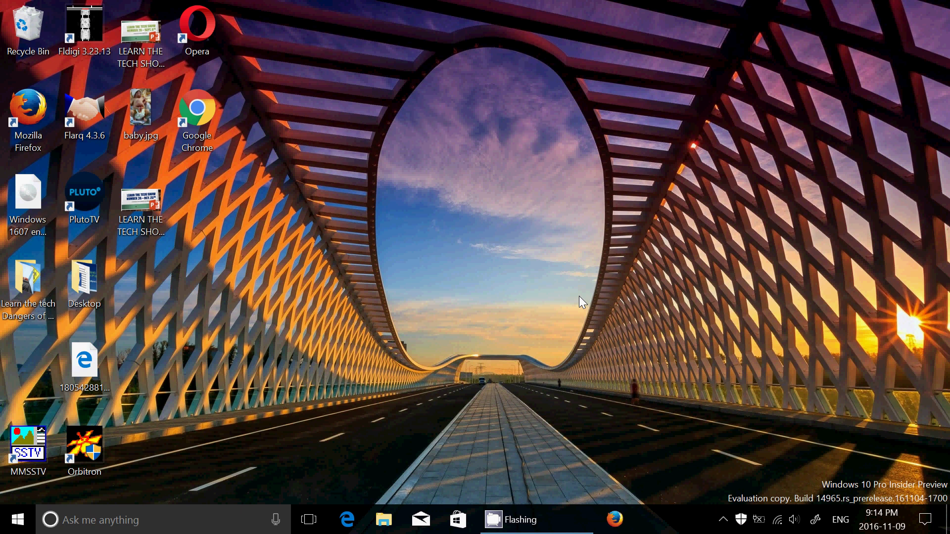
pyautogui.click(183, 526)
pyautogui.write('regedit')
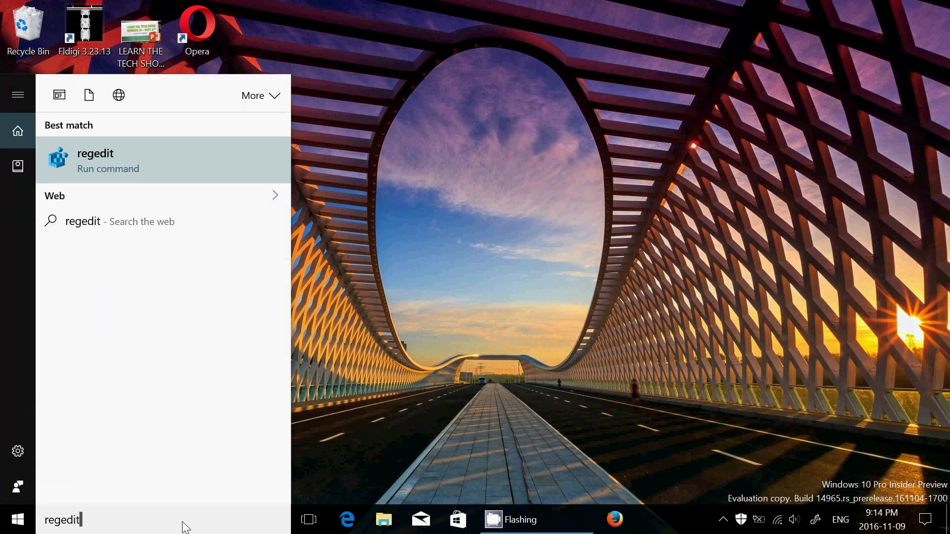
pyautogui.click(113, 154)
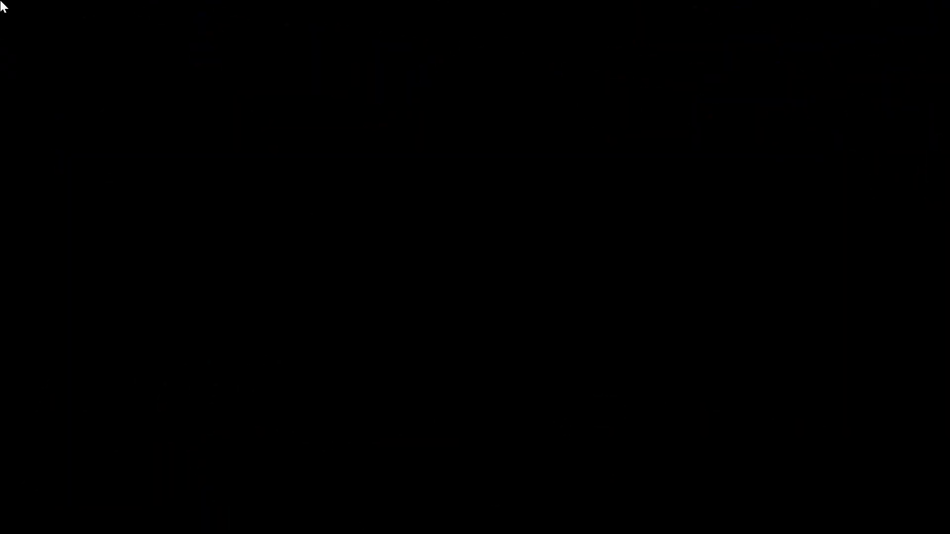
pyautogui.click(425, 346)
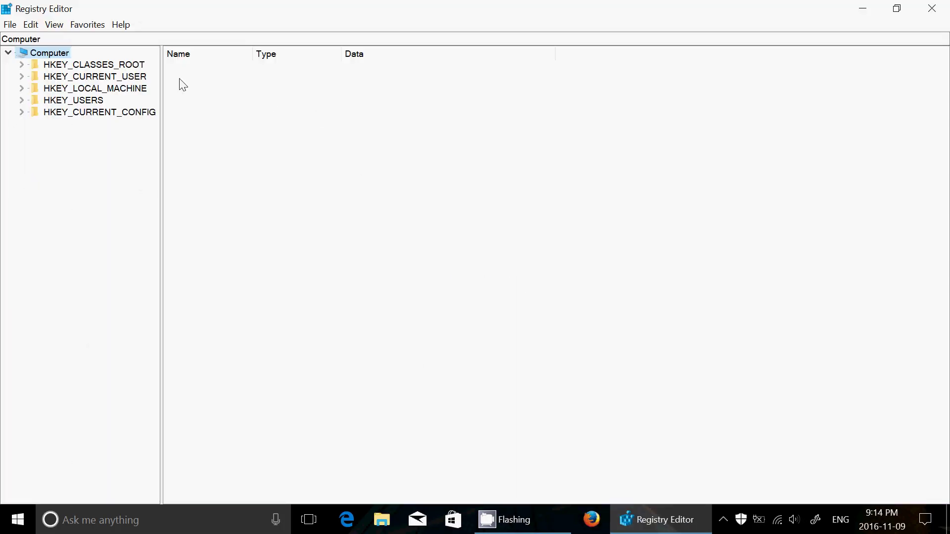
# Expand HKEY_LOCAL_MACHINE > SOFTWARE > Microsoft and scroll down the tree.
pyautogui.click(21, 88)
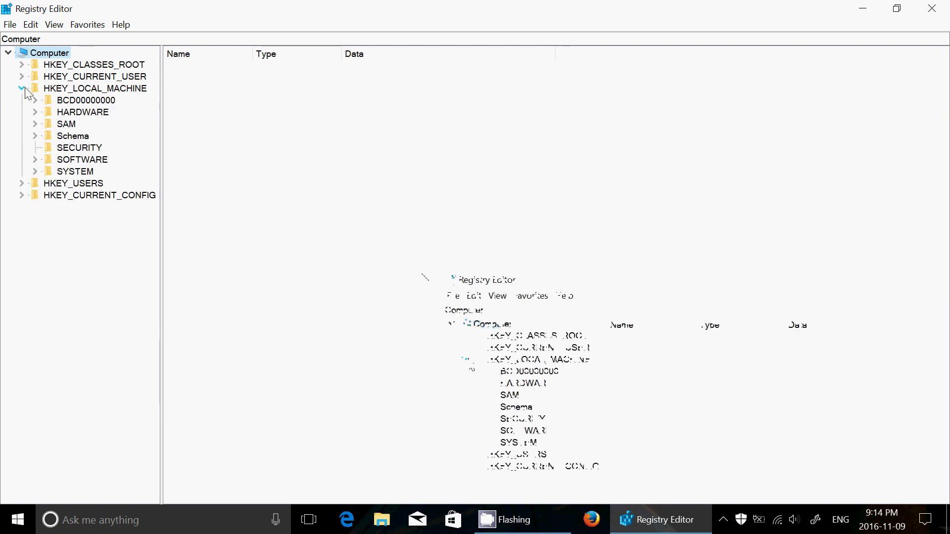
pyautogui.click(34, 158)
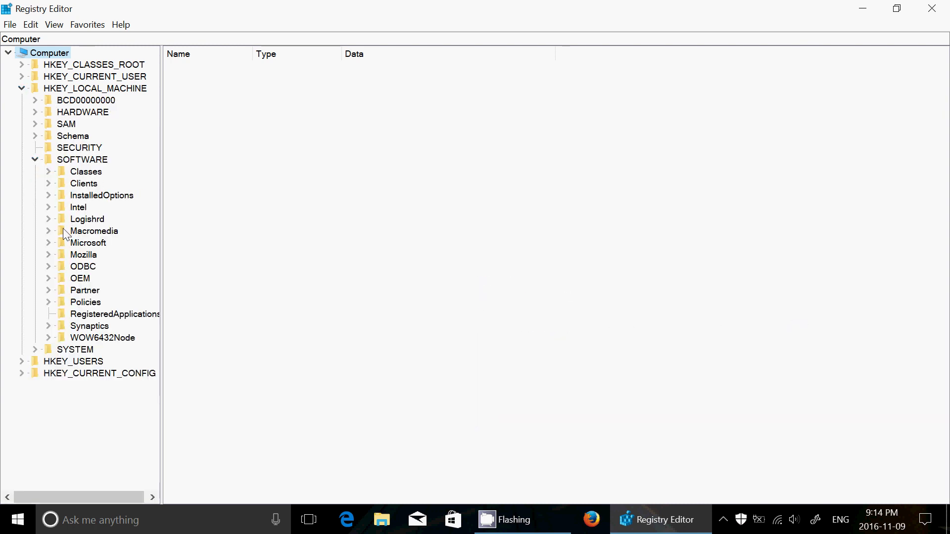
pyautogui.click(48, 242)
pyautogui.scroll(-5, 91, 310)
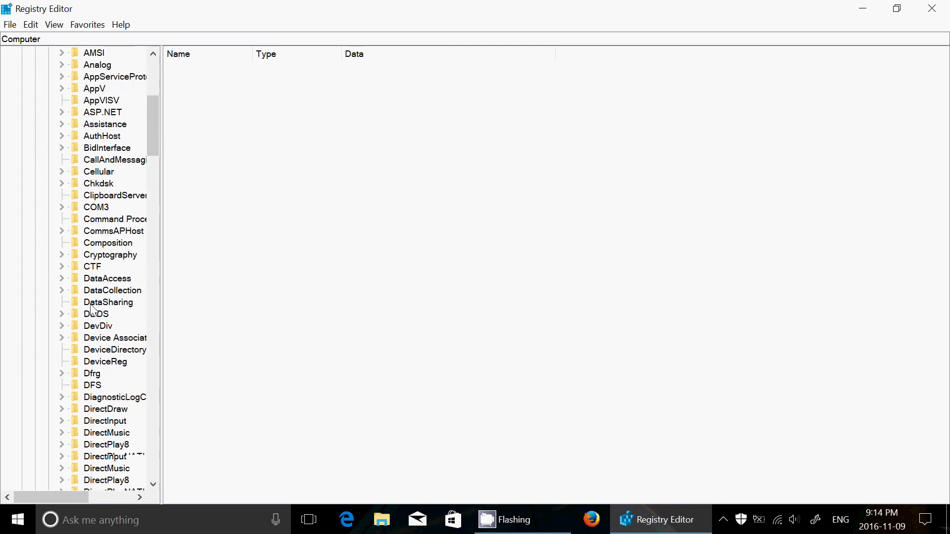
pyautogui.scroll(-9, 92, 309)
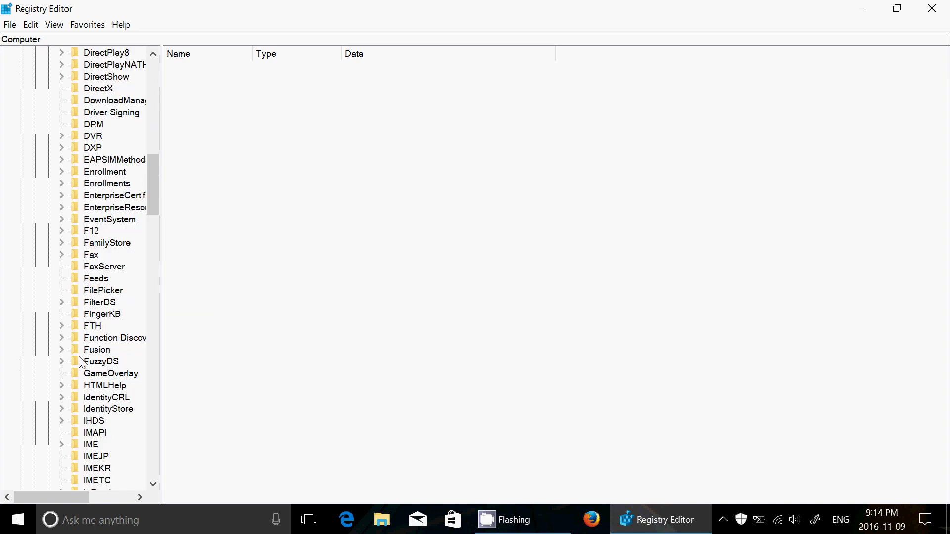
pyautogui.scroll(-2, 80, 362)
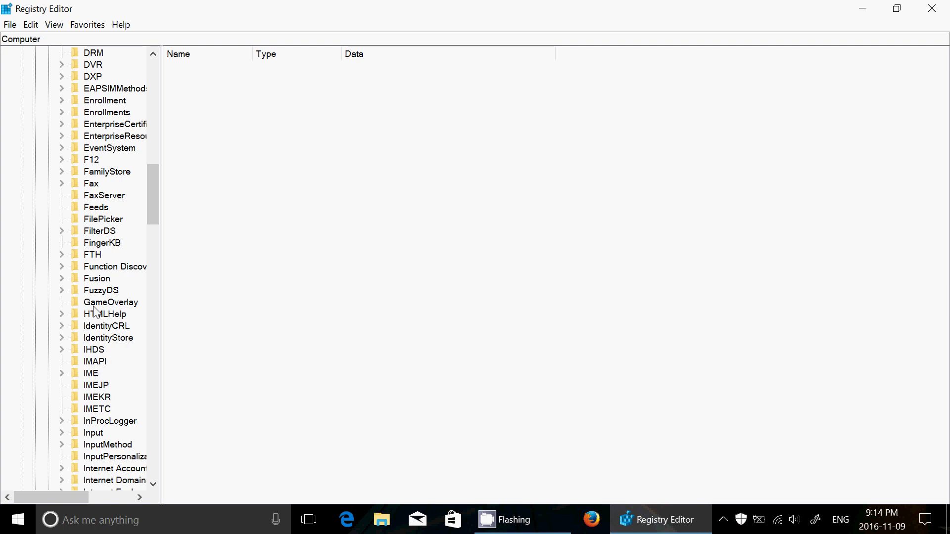
pyautogui.scroll(-2, 79, 395)
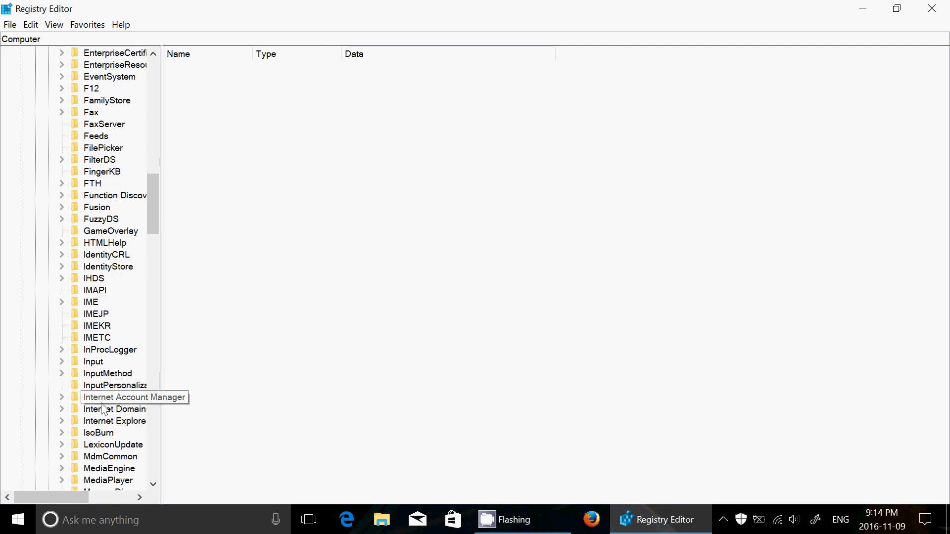
# Select the Internet Explorer key to list values like Build 914965 and svcVersion.
pyautogui.click(105, 421)
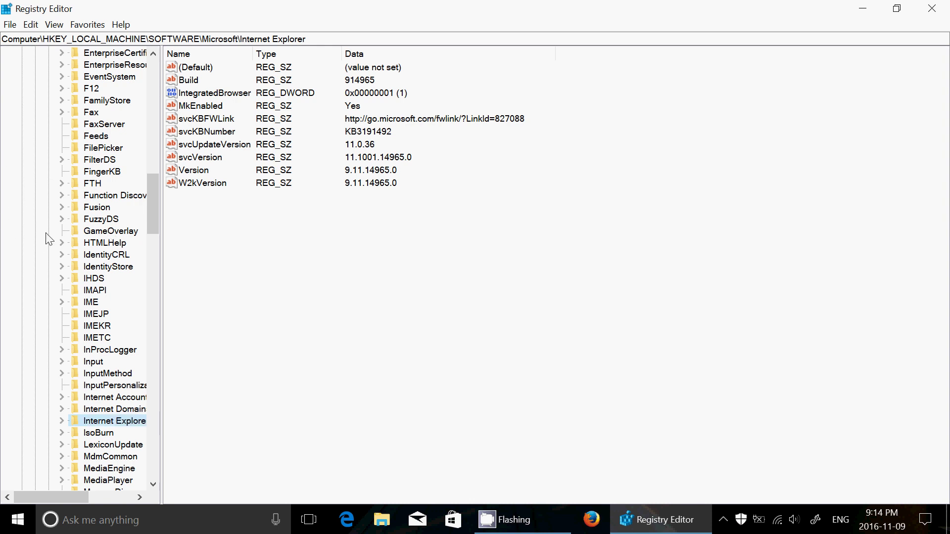
pyautogui.scroll(13, 49, 239)
pyautogui.scroll(-7, 49, 239)
pyautogui.scroll(14, 49, 238)
pyautogui.scroll(-14, 49, 239)
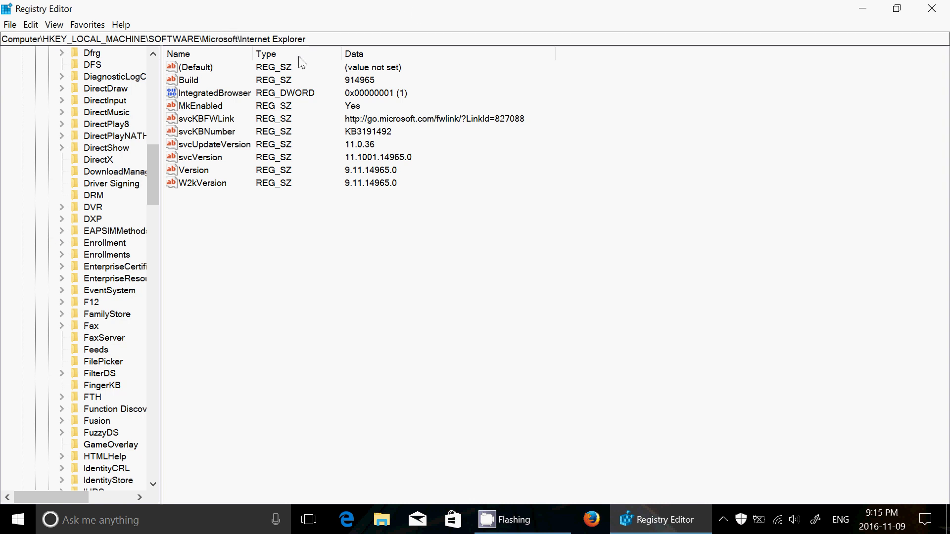
# Select the key path in the address bar, then collapse Microsoft, SOFTWARE and HKEY_LOCAL_MACHINE.
pyautogui.click(325, 39)
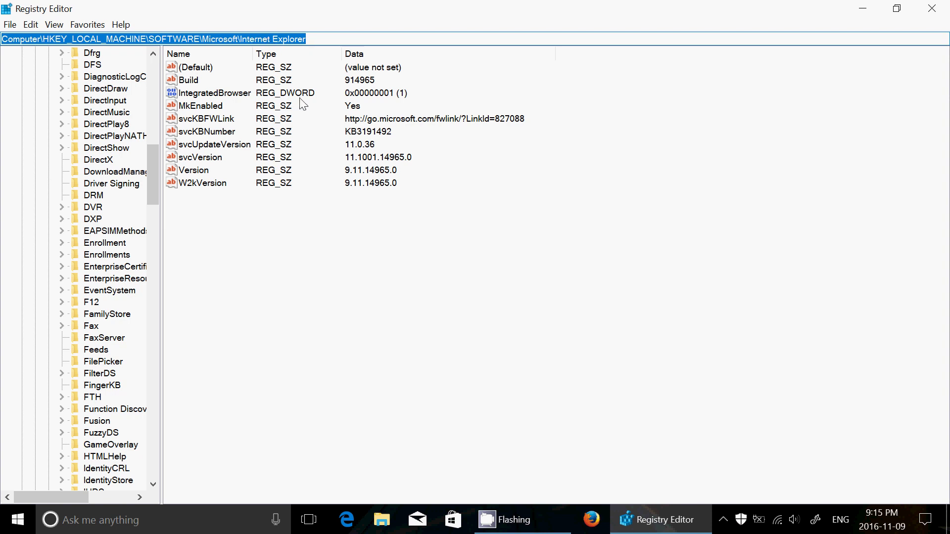
pyautogui.scroll(-3, 76, 195)
pyautogui.scroll(6, 77, 195)
pyautogui.scroll(15, 77, 195)
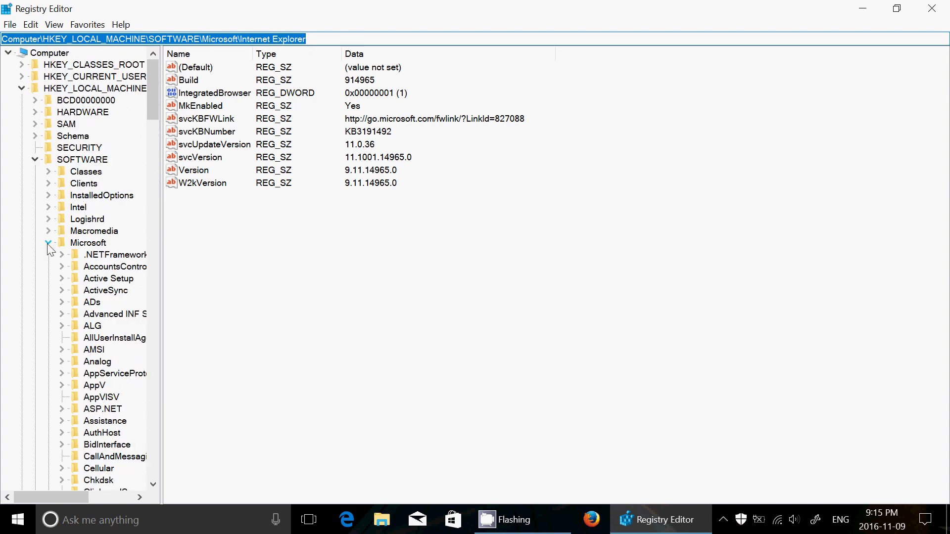
pyautogui.click(48, 242)
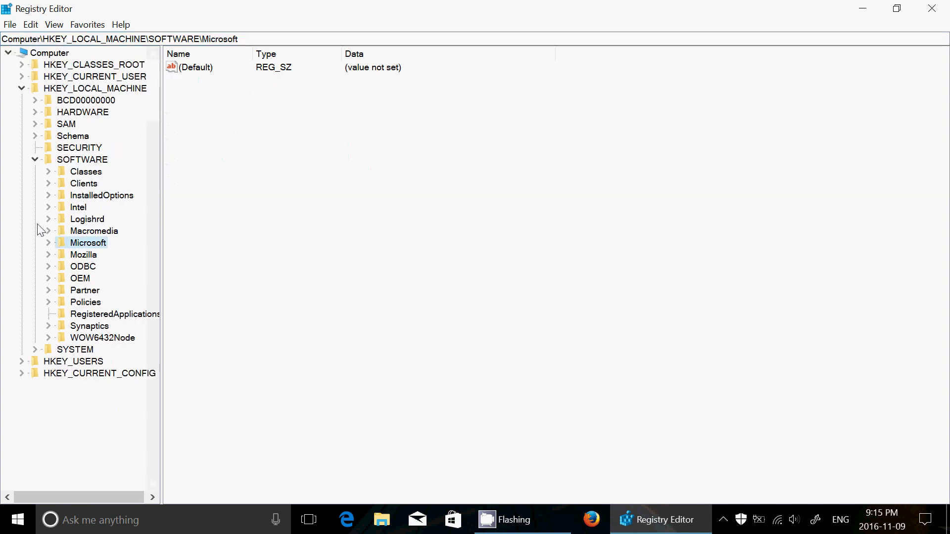
pyautogui.click(35, 160)
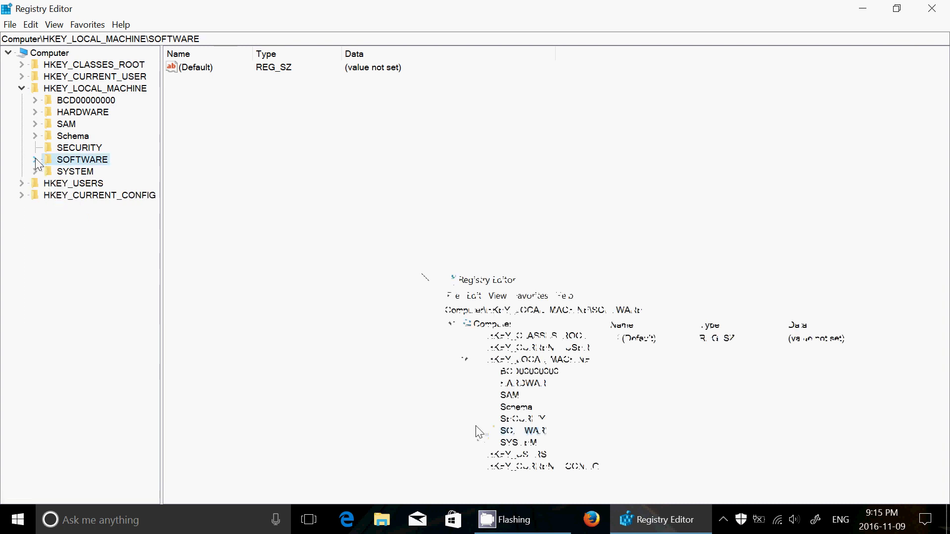
pyautogui.click(20, 89)
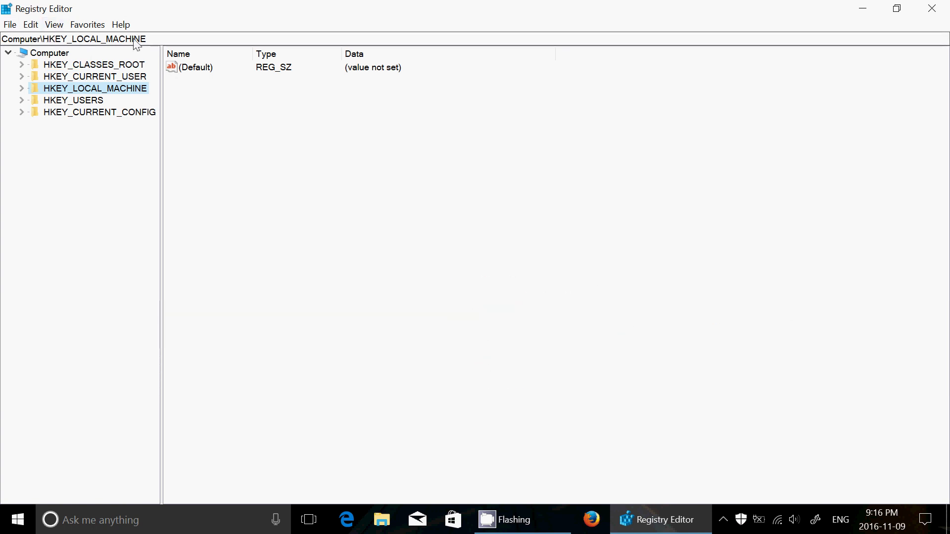
# Click into the Registry Editor key path bar, then close the editor to return to the desktop.
pyautogui.click(171, 39)
pyautogui.click(947, 8)
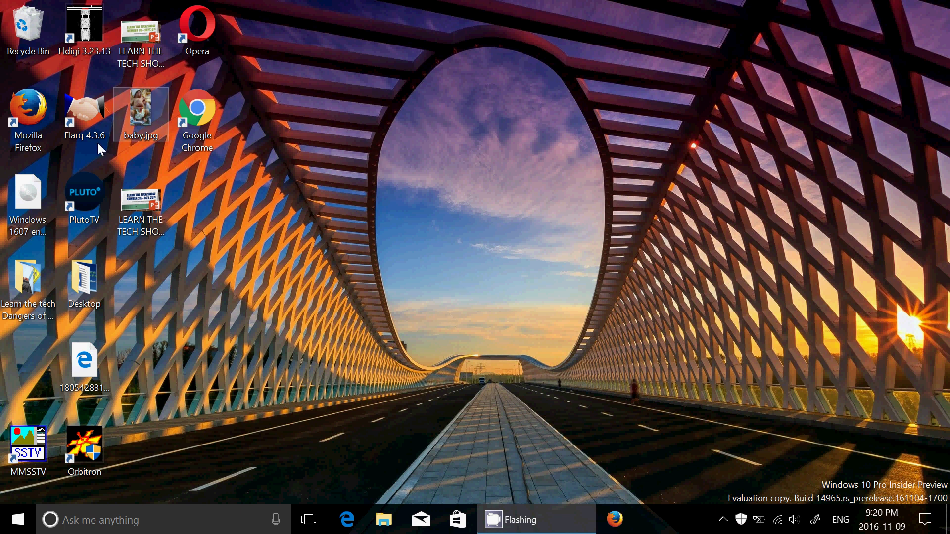
# Search 'exc' from the taskbar and launch Excel 2016.
pyautogui.click(227, 518)
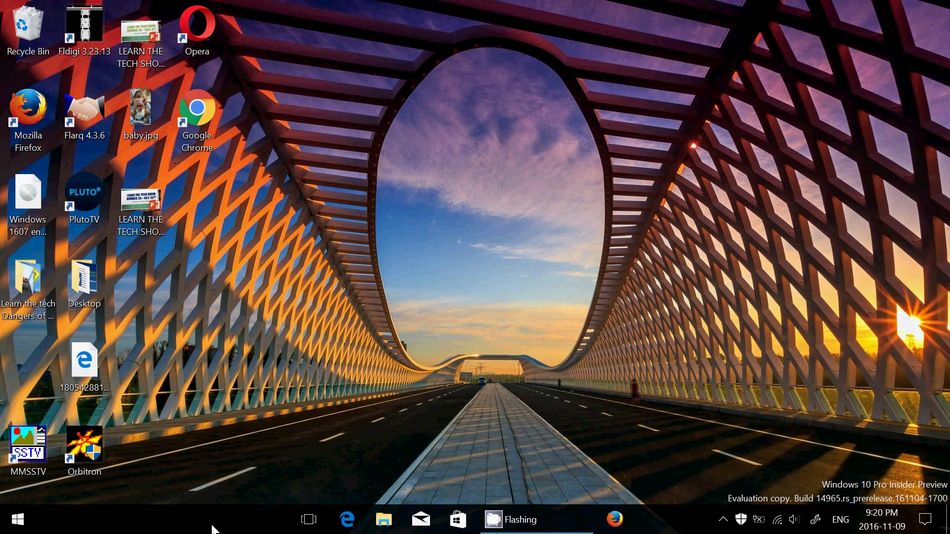
pyautogui.write('ec')
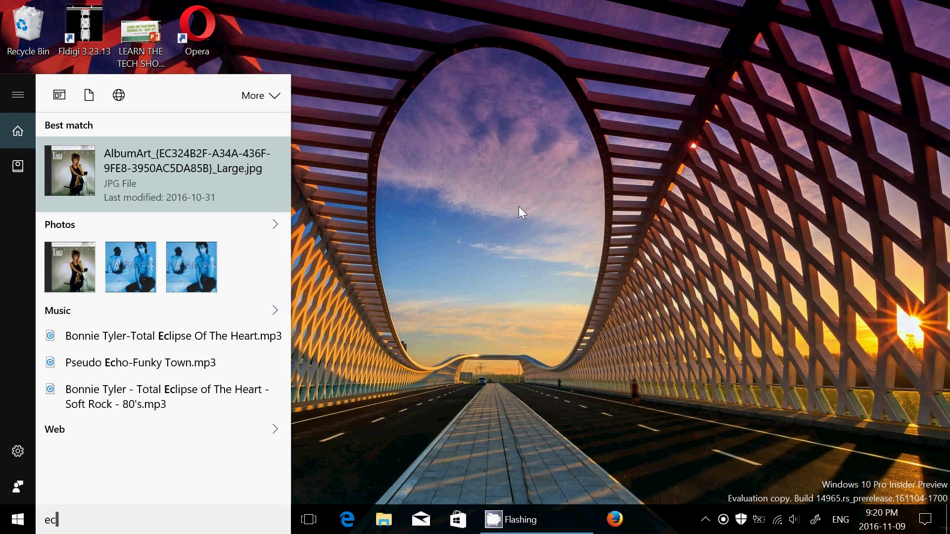
pyautogui.press('BackSpace')
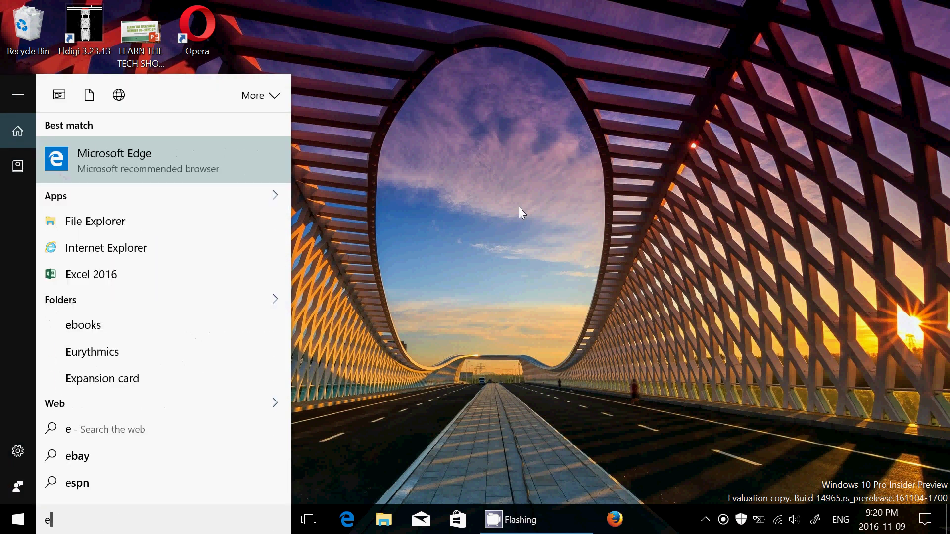
pyautogui.write('xc')
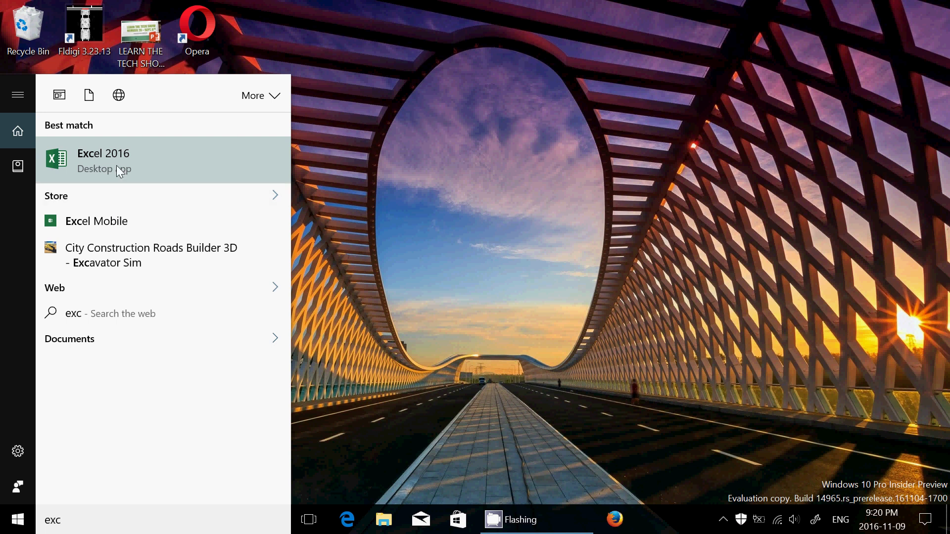
pyautogui.click(116, 165)
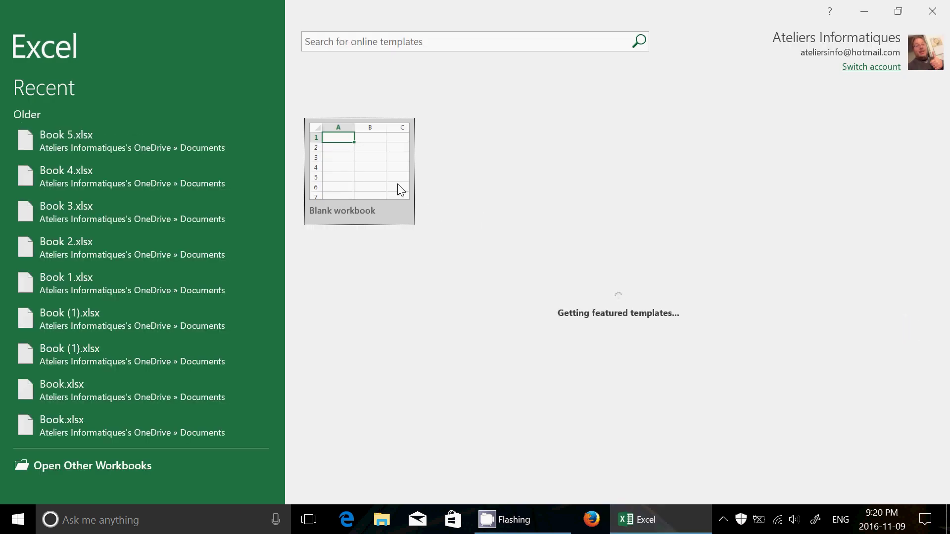
# Start a blank workbook and enter 5454 in cell F4.
pyautogui.click(401, 191)
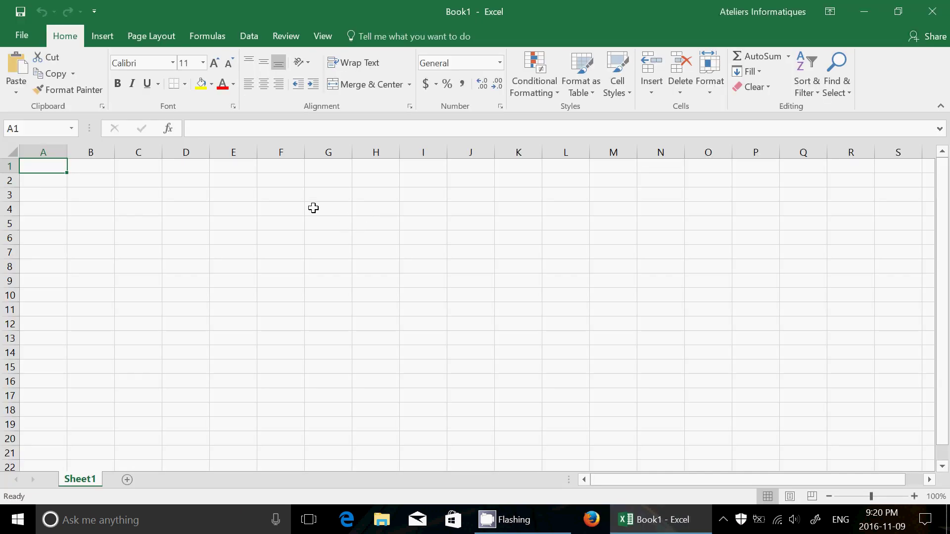
pyautogui.click(279, 206)
pyautogui.write('5454')
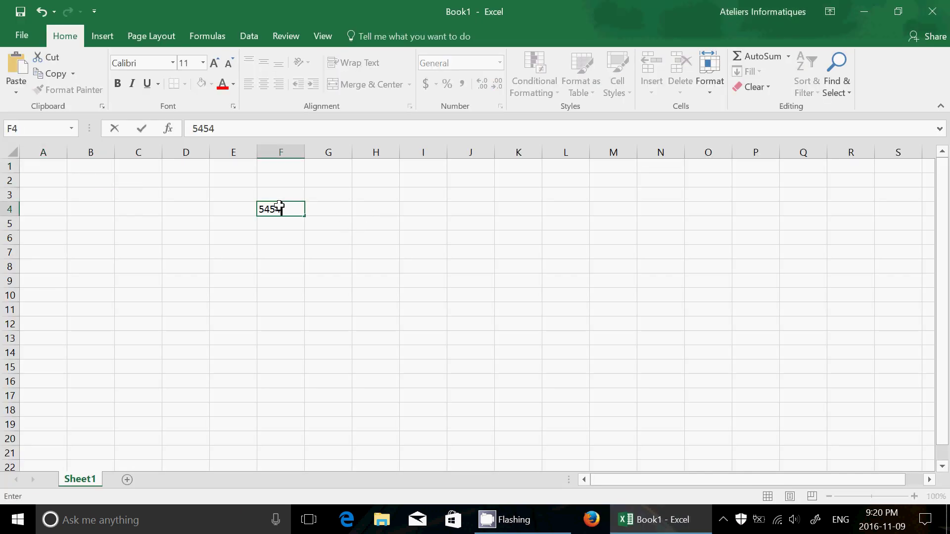
# Save Book1 under This PC as 'test' (test.xlsx) in Documents, then close Excel.
pyautogui.click(15, 37)
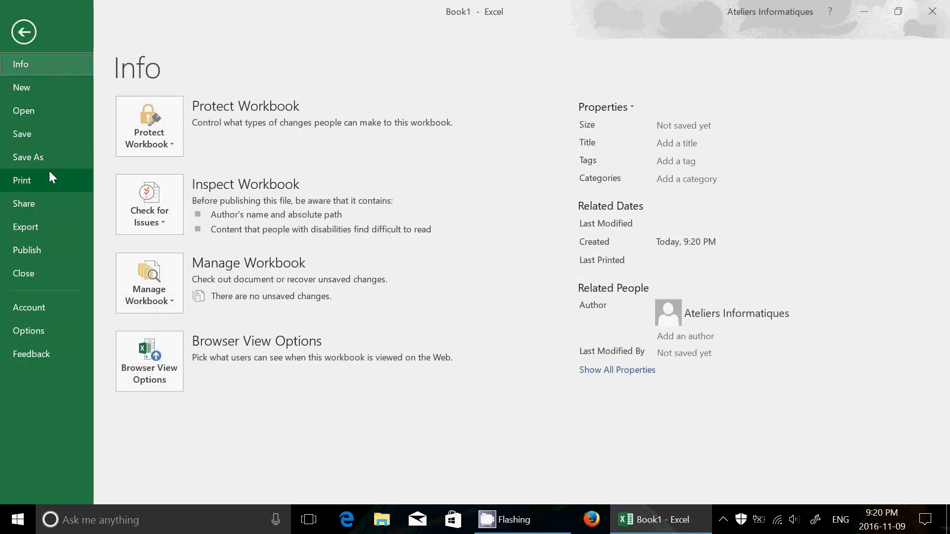
pyautogui.click(52, 151)
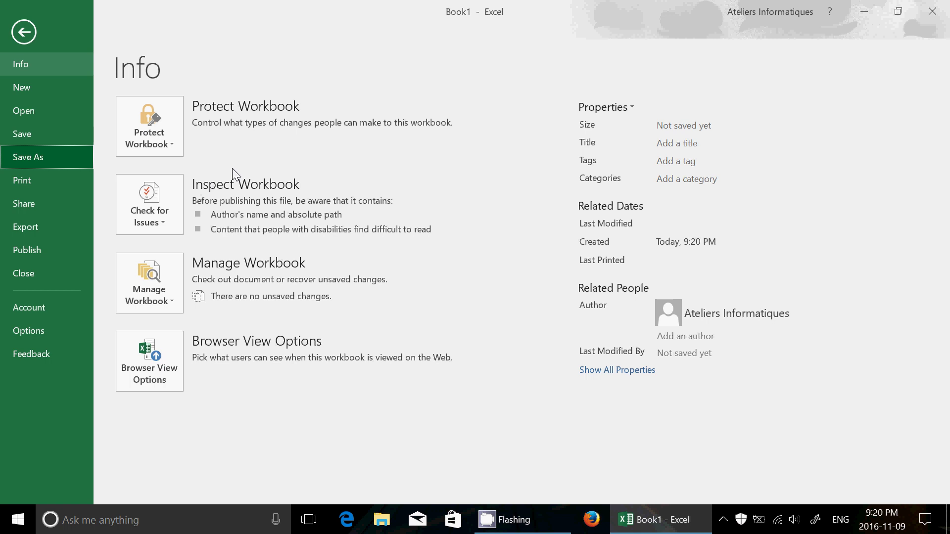
pyautogui.click(39, 157)
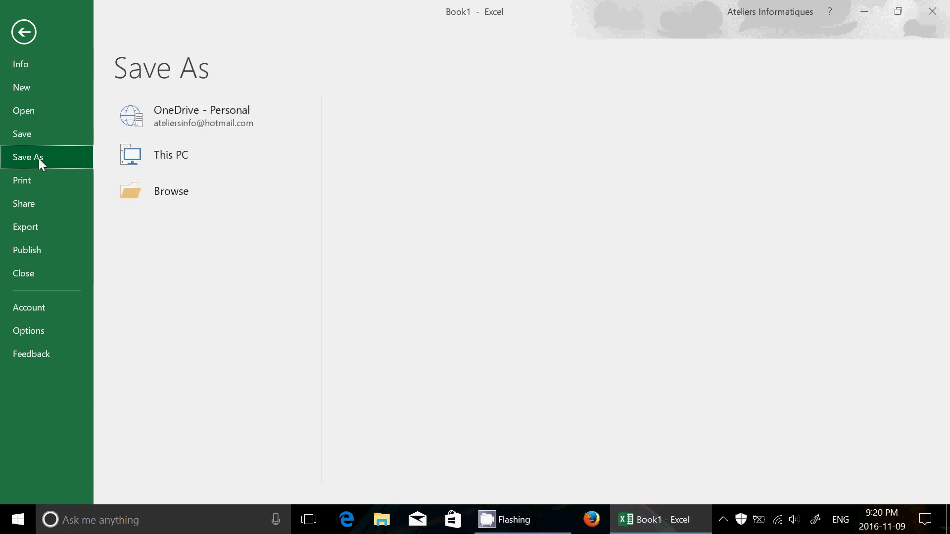
pyautogui.click(206, 165)
pyautogui.click(473, 127)
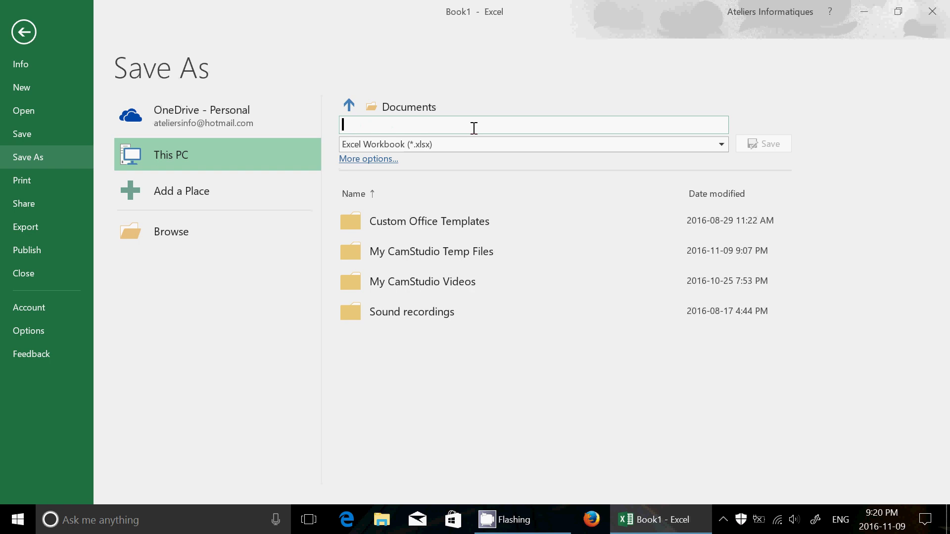
pyautogui.write('test')
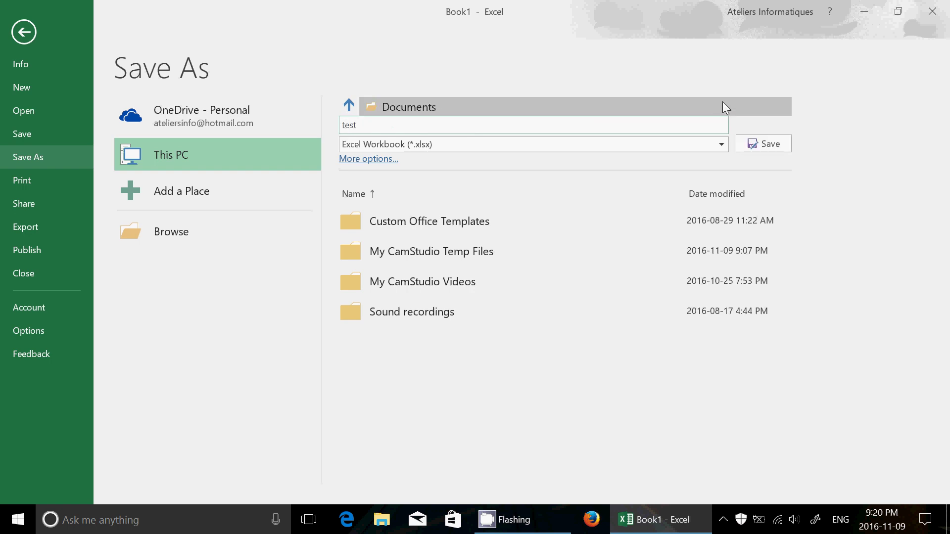
pyautogui.click(768, 141)
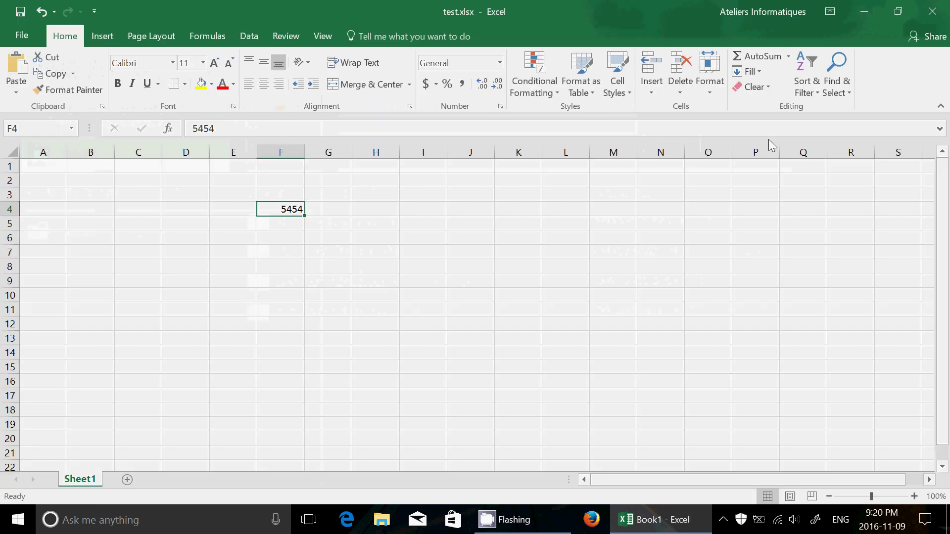
pyautogui.click(936, 10)
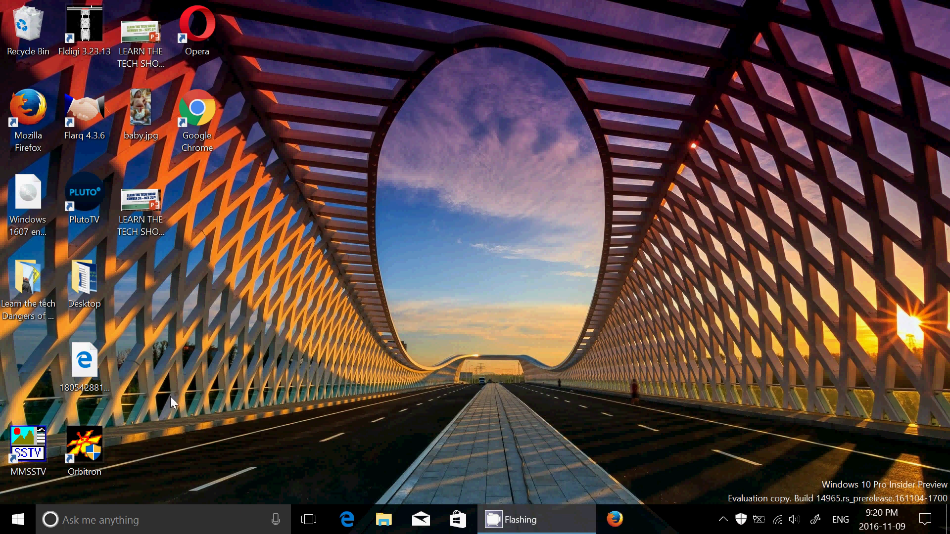
pyautogui.click(18, 519)
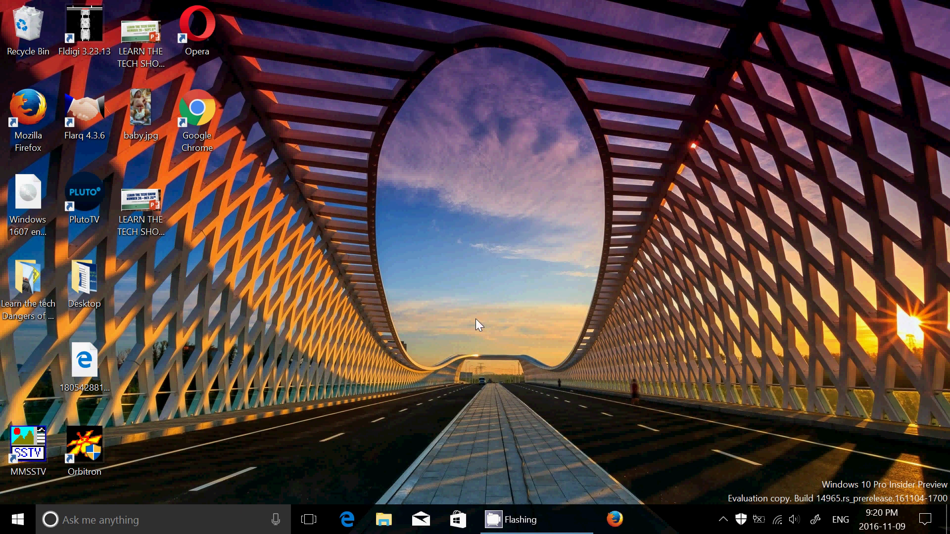
pyautogui.press('super+e')
pyautogui.click(425, 274)
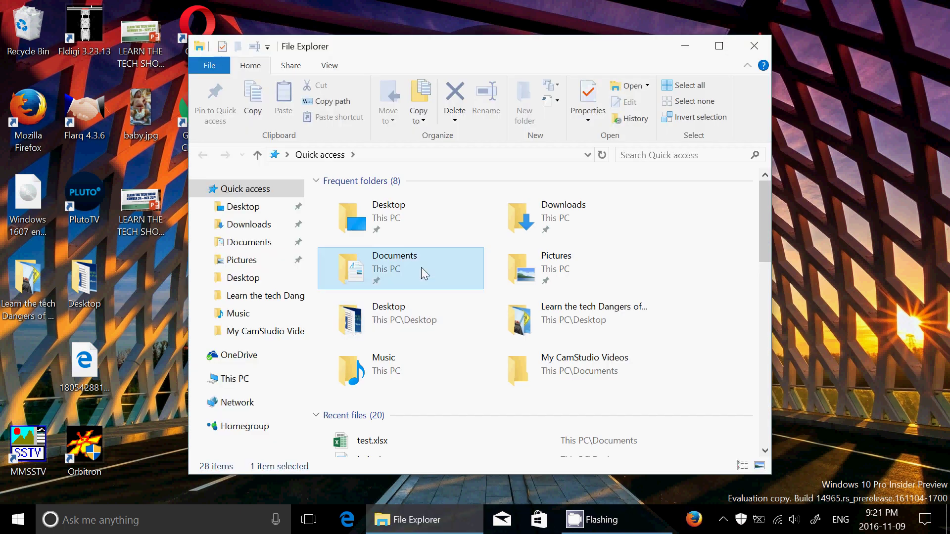
pyautogui.doubleClick(420, 267)
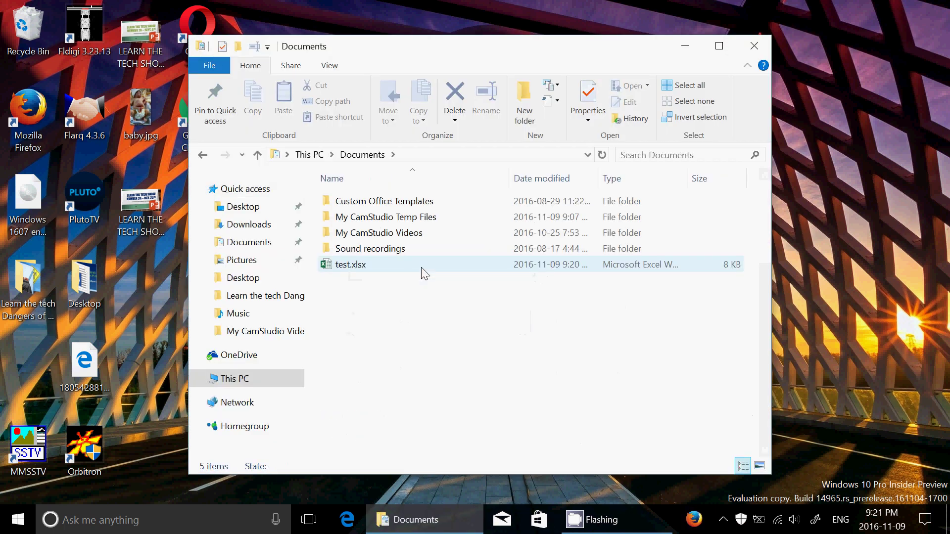
pyautogui.doubleClick(376, 265)
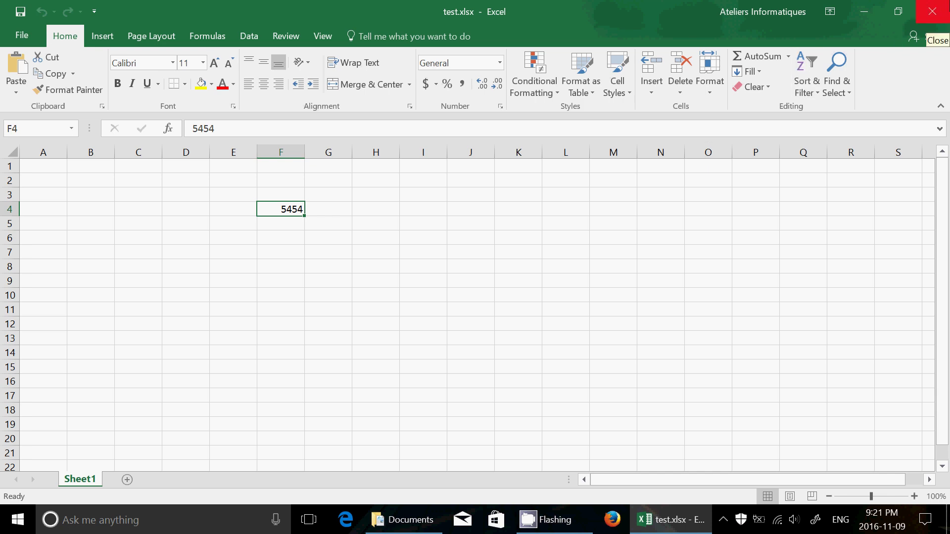
pyautogui.click(933, 11)
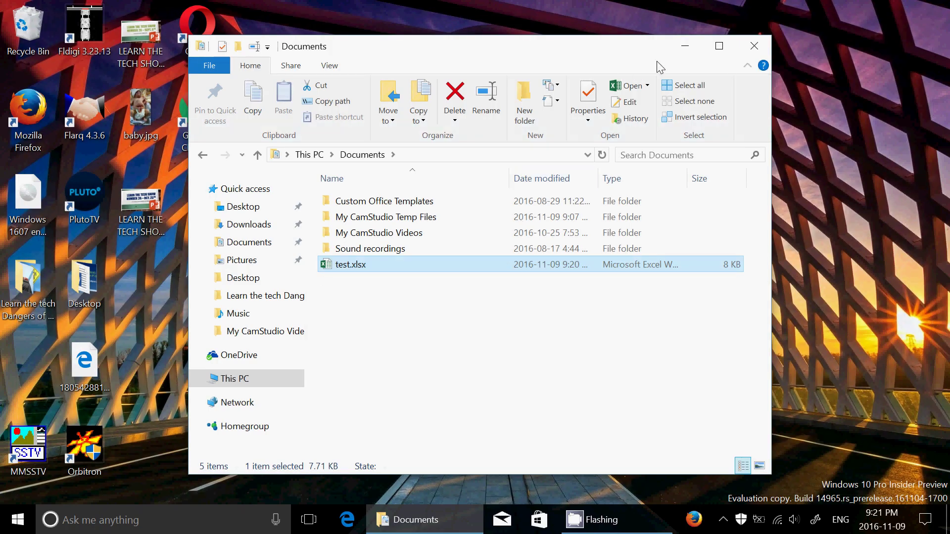
pyautogui.click(754, 46)
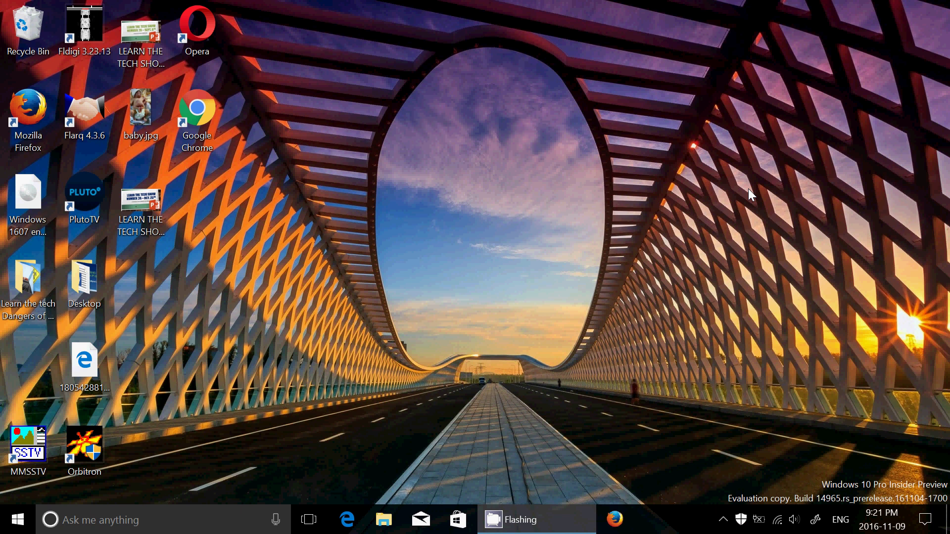
pyautogui.click(182, 521)
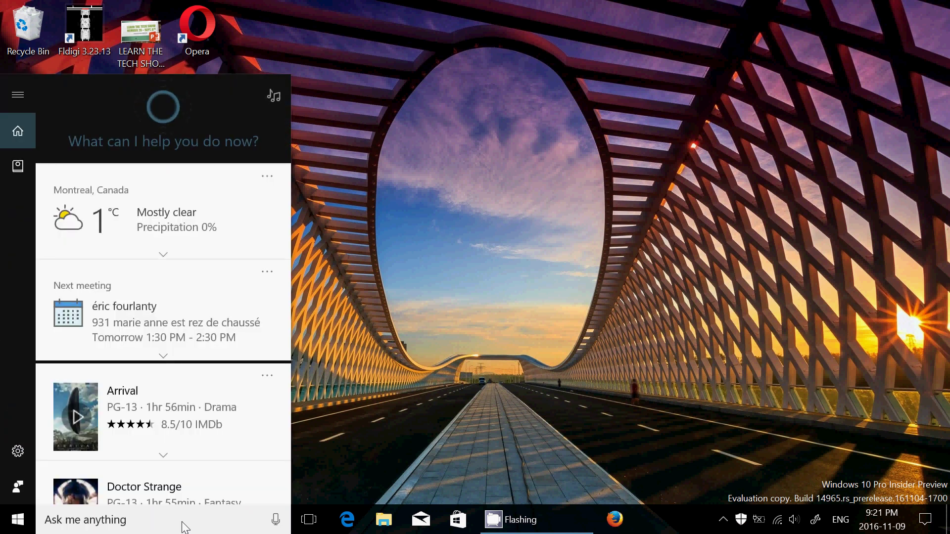
pyautogui.write('jig')
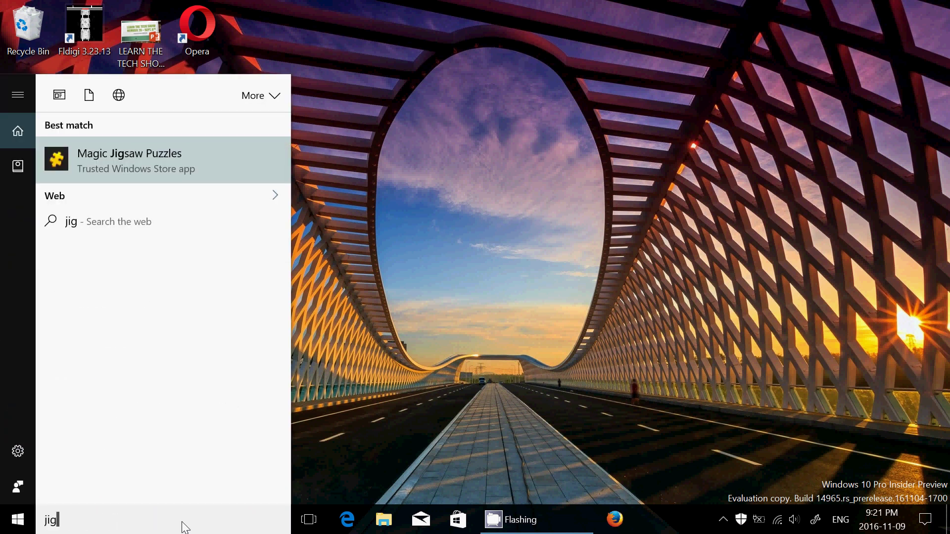
pyautogui.click(141, 166)
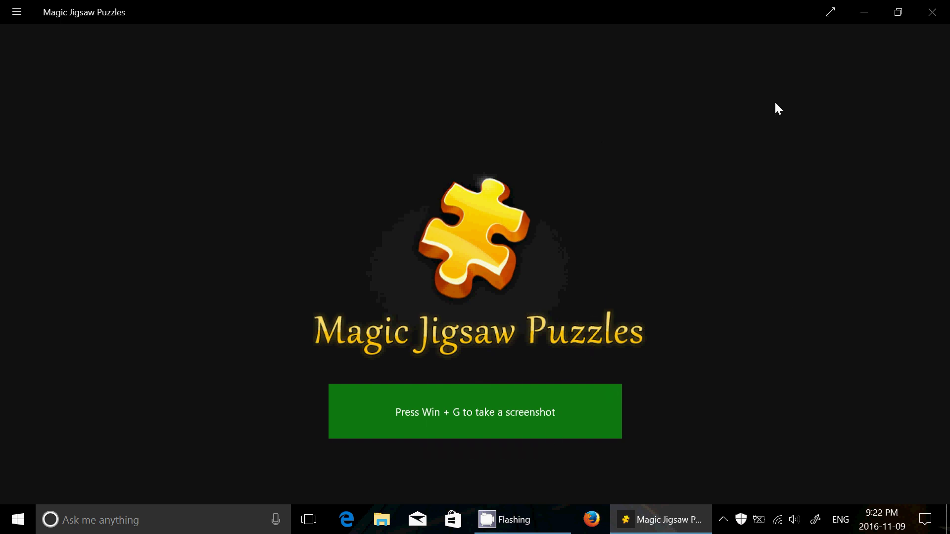
pyautogui.click(940, 16)
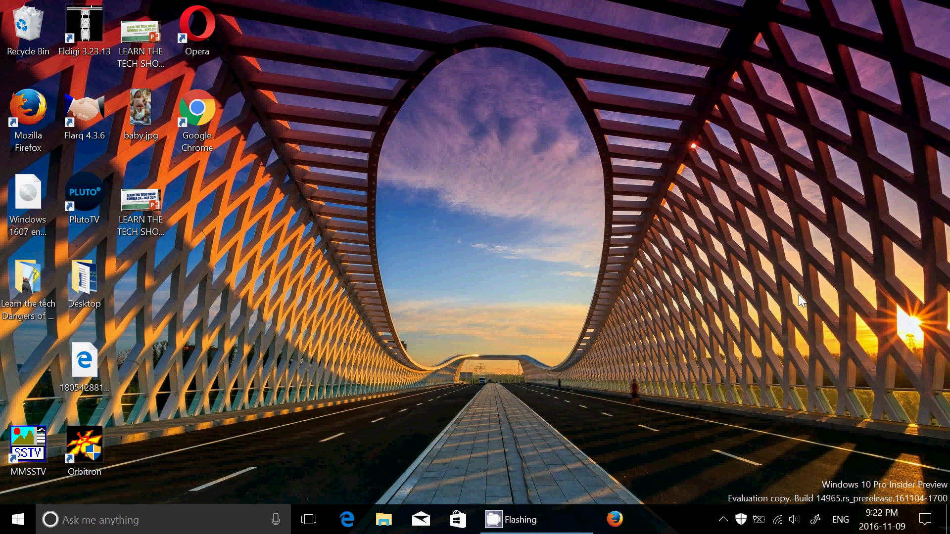
# Search 'feed' to launch Feedback Hub and scroll through its home page.
pyautogui.click(174, 523)
pyautogui.write('feed')
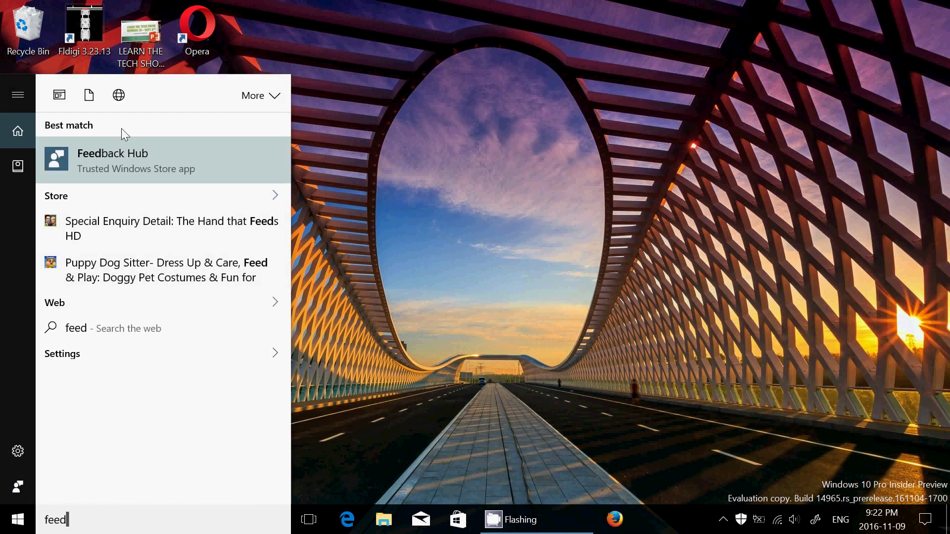
pyautogui.click(121, 150)
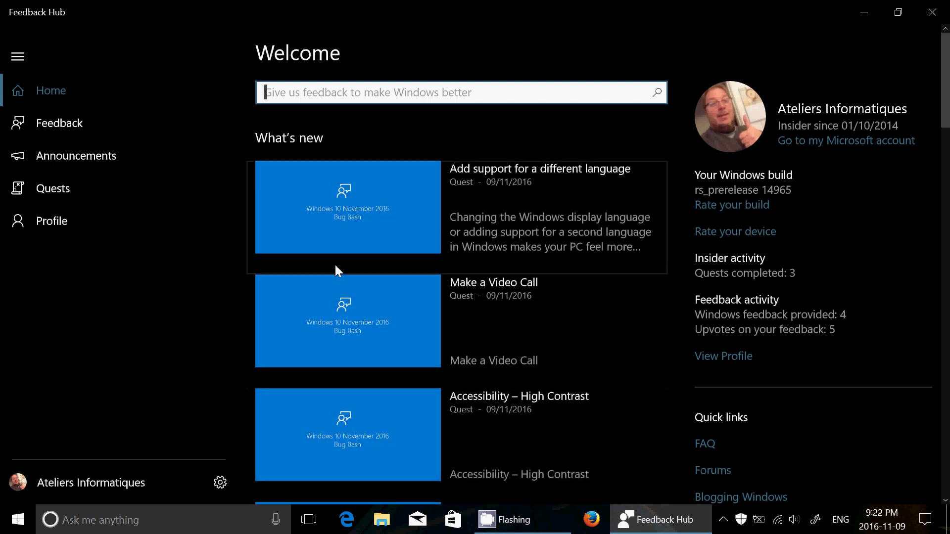
pyautogui.scroll(-10, 335, 267)
pyautogui.scroll(12, 336, 267)
# View the 'Add support for a different language' quest, then go back to the Welcome home page.
pyautogui.click(390, 204)
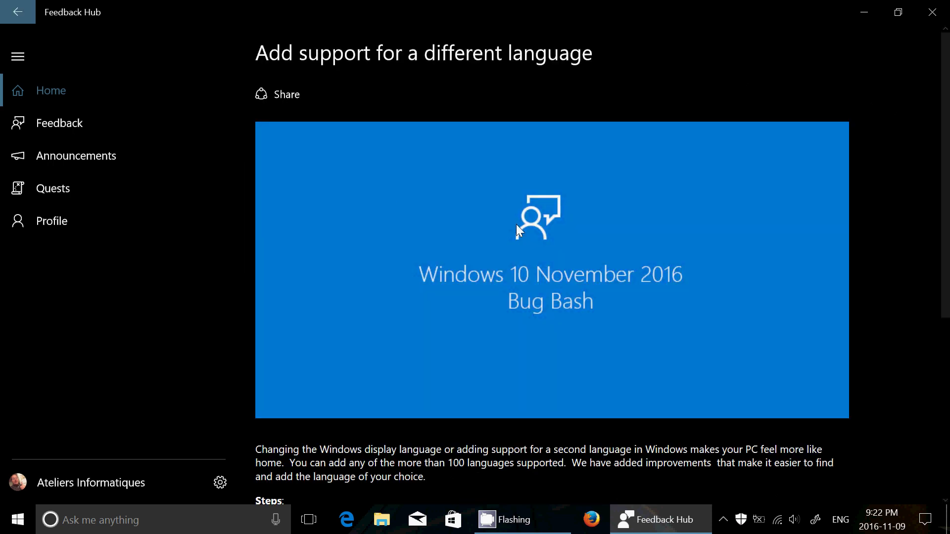
pyautogui.scroll(-5, 573, 258)
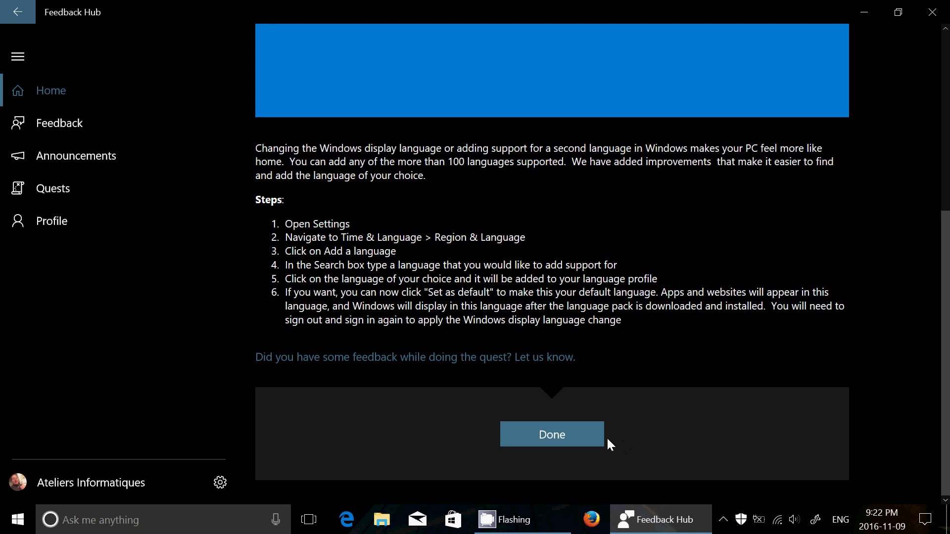
pyautogui.click(20, 15)
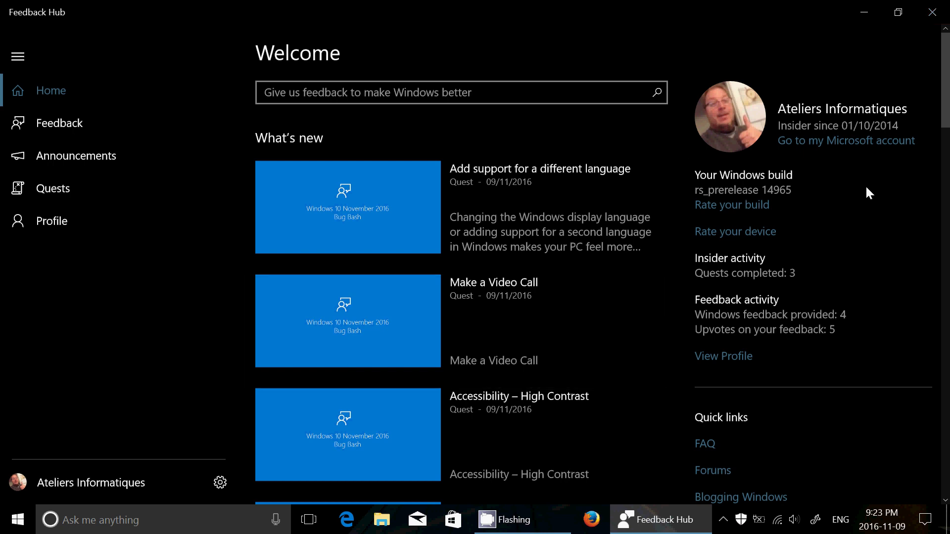
# Close Feedback Hub and restore the CamStudio recorder from the hidden system tray icons.
pyautogui.click(932, 11)
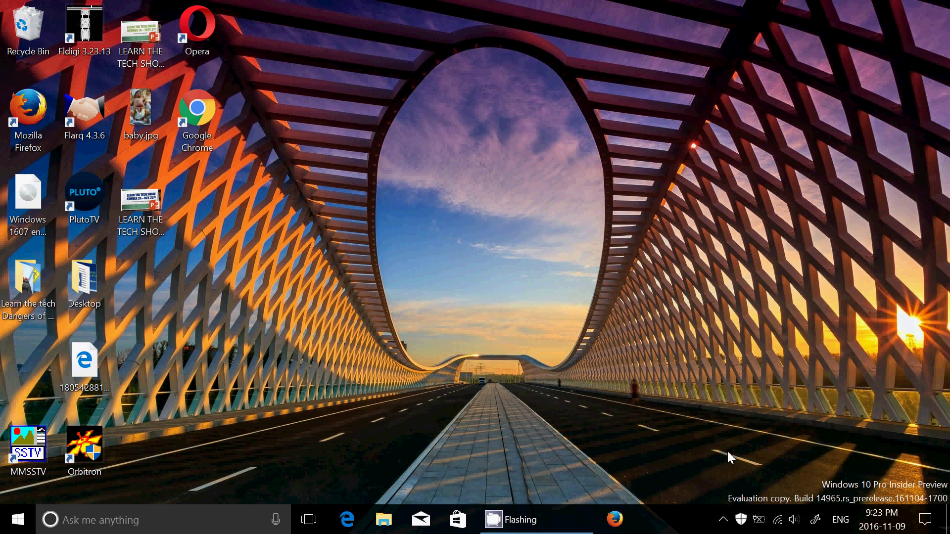
pyautogui.click(723, 521)
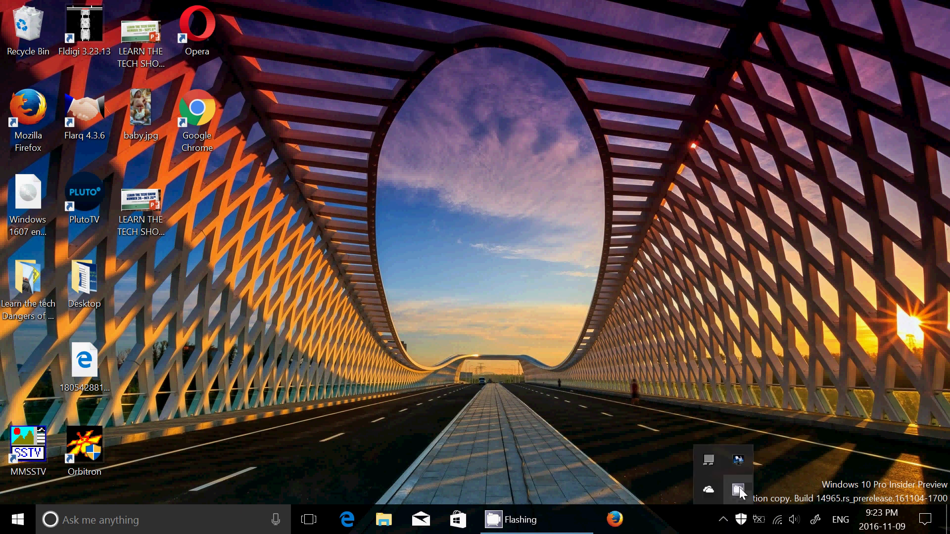
pyautogui.click(738, 489)
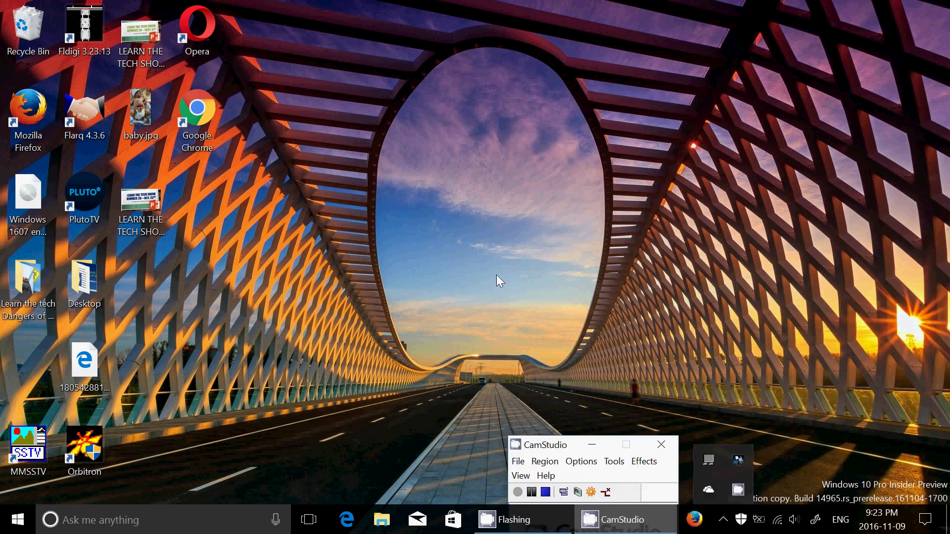